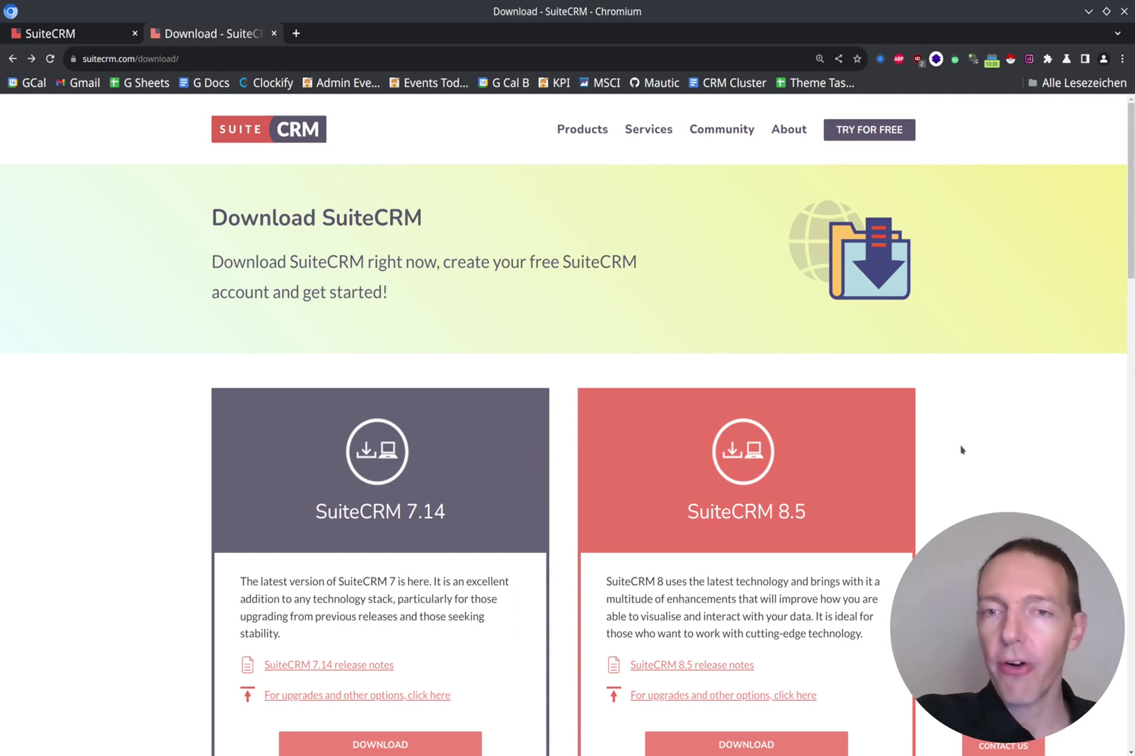
Step: Scroll down the Download page to the SuiteCRM 8.5 release notes link
{"action": "scroll", "coordinate": [910, 476], "scroll_direction": "down", "scroll_amount": 3}
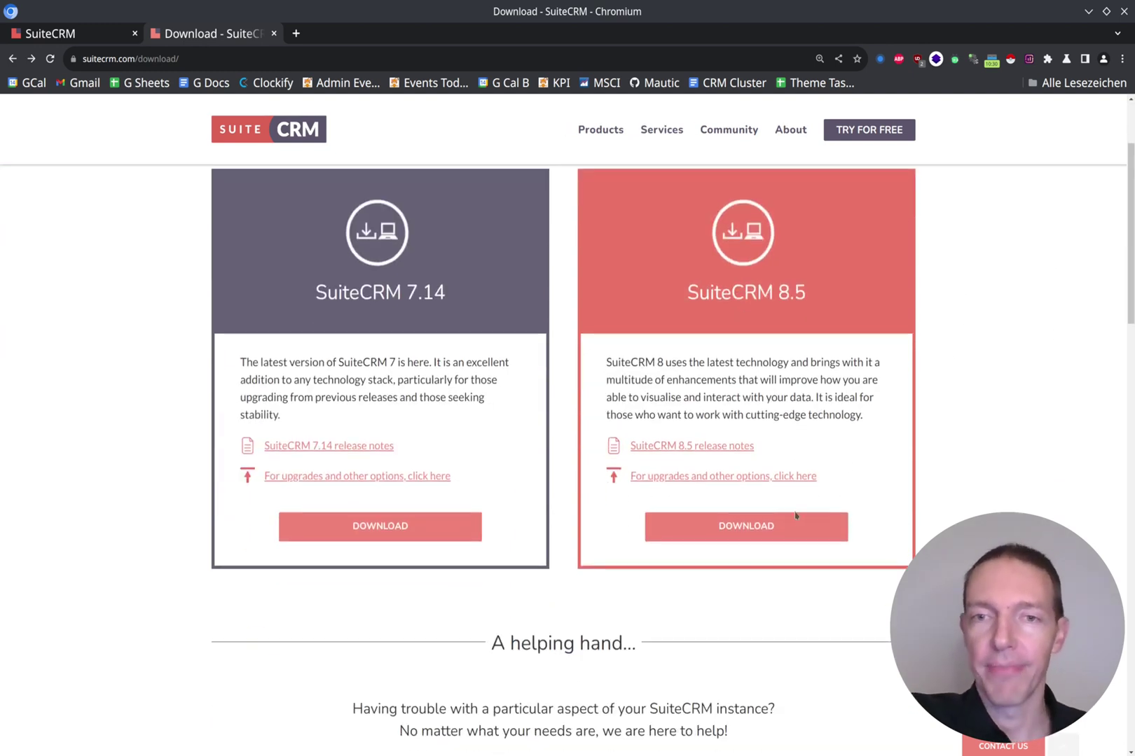
{"action": "left_click", "coordinate": [734, 446]}
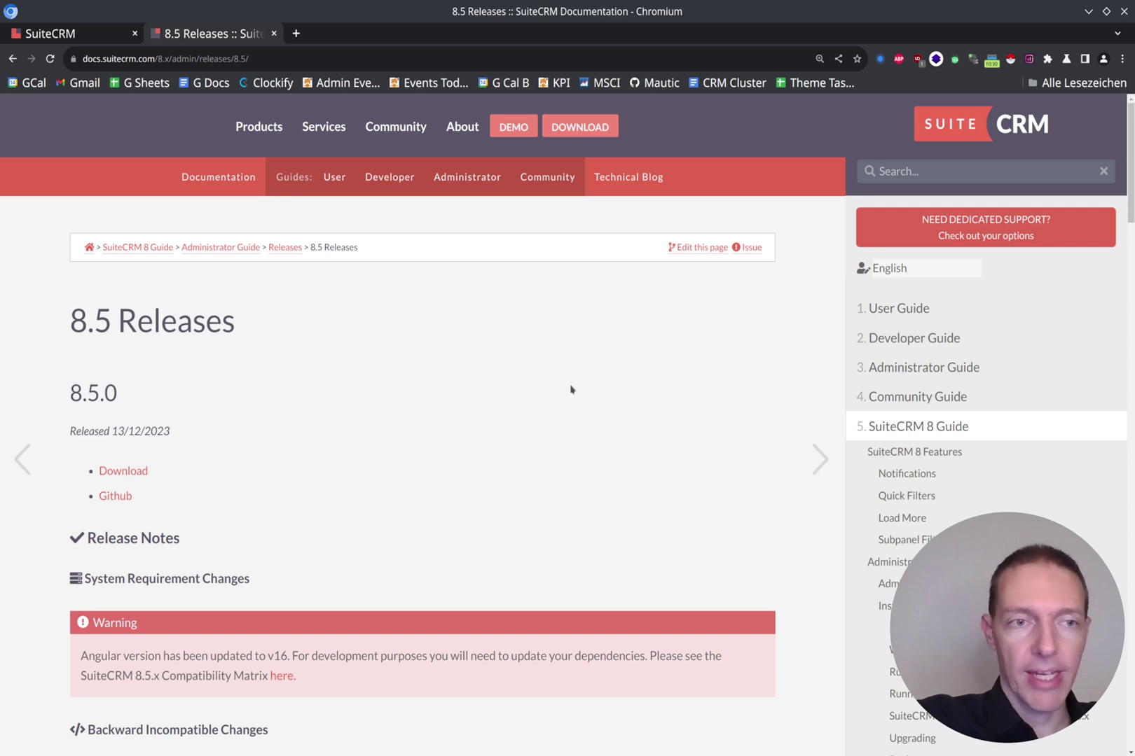
{"action": "scroll", "coordinate": [569, 364], "scroll_direction": "down", "scroll_amount": 10}
{"action": "scroll", "coordinate": [564, 334], "scroll_direction": "up", "scroll_amount": 12}
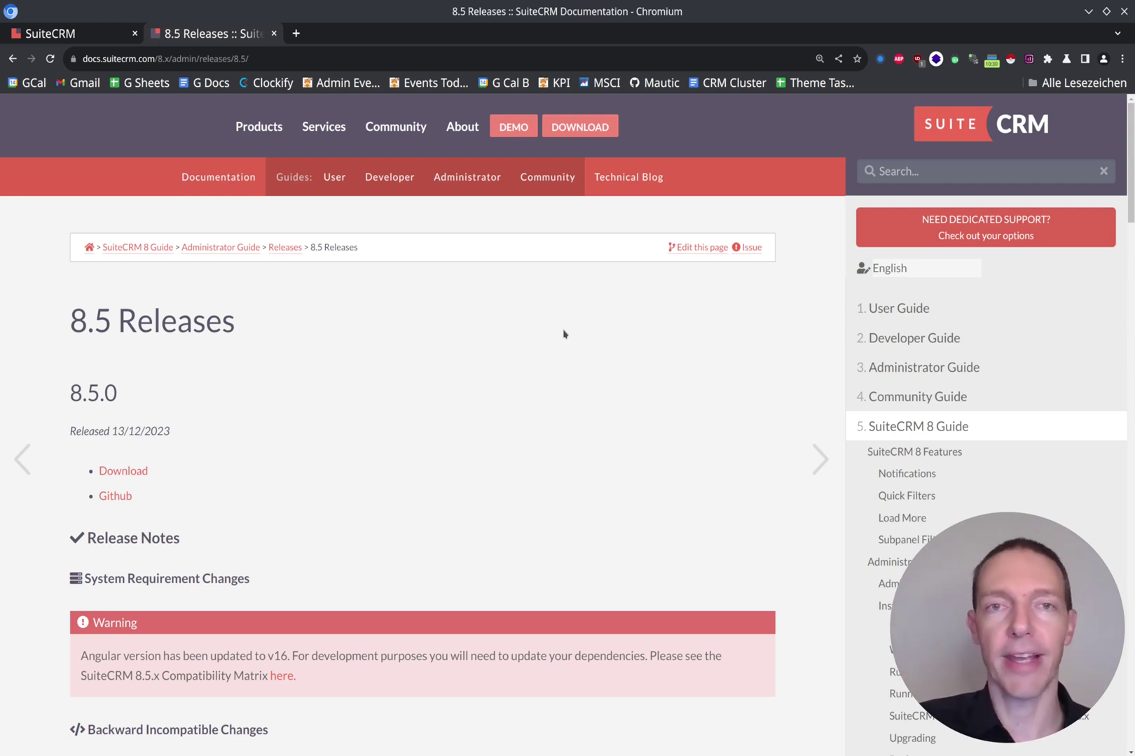
{"action": "scroll", "coordinate": [563, 334], "scroll_direction": "down", "scroll_amount": 5}
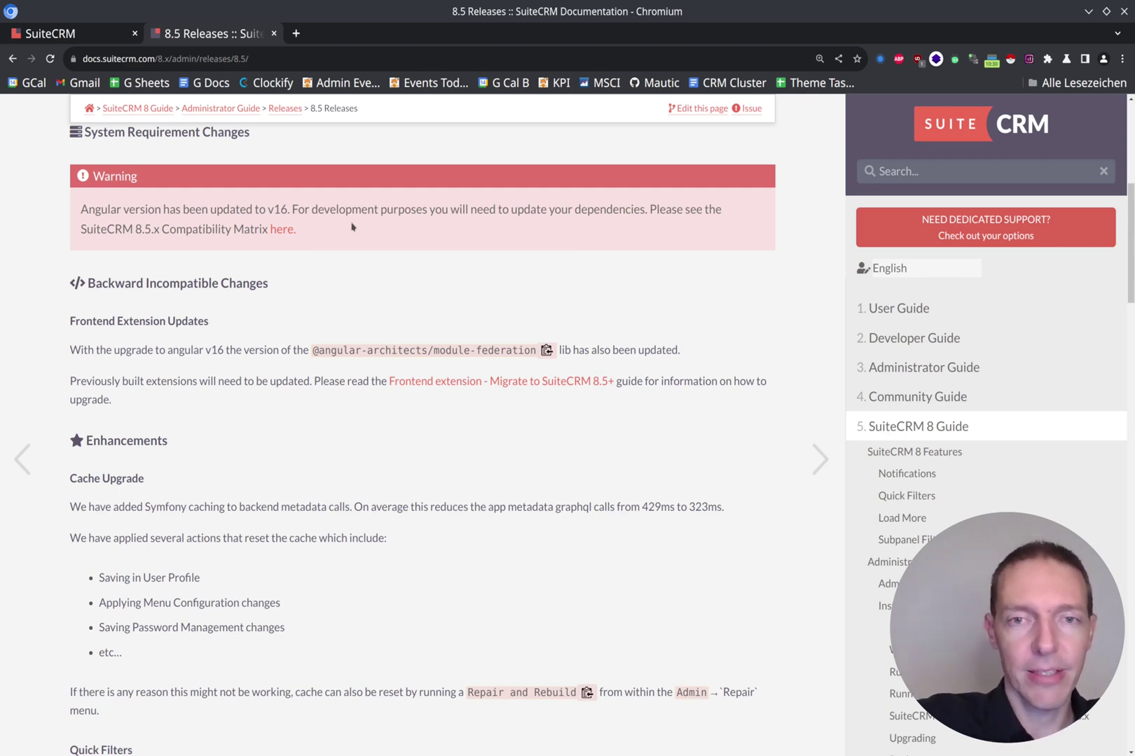
{"action": "scroll", "coordinate": [253, 307], "scroll_direction": "down", "scroll_amount": 1}
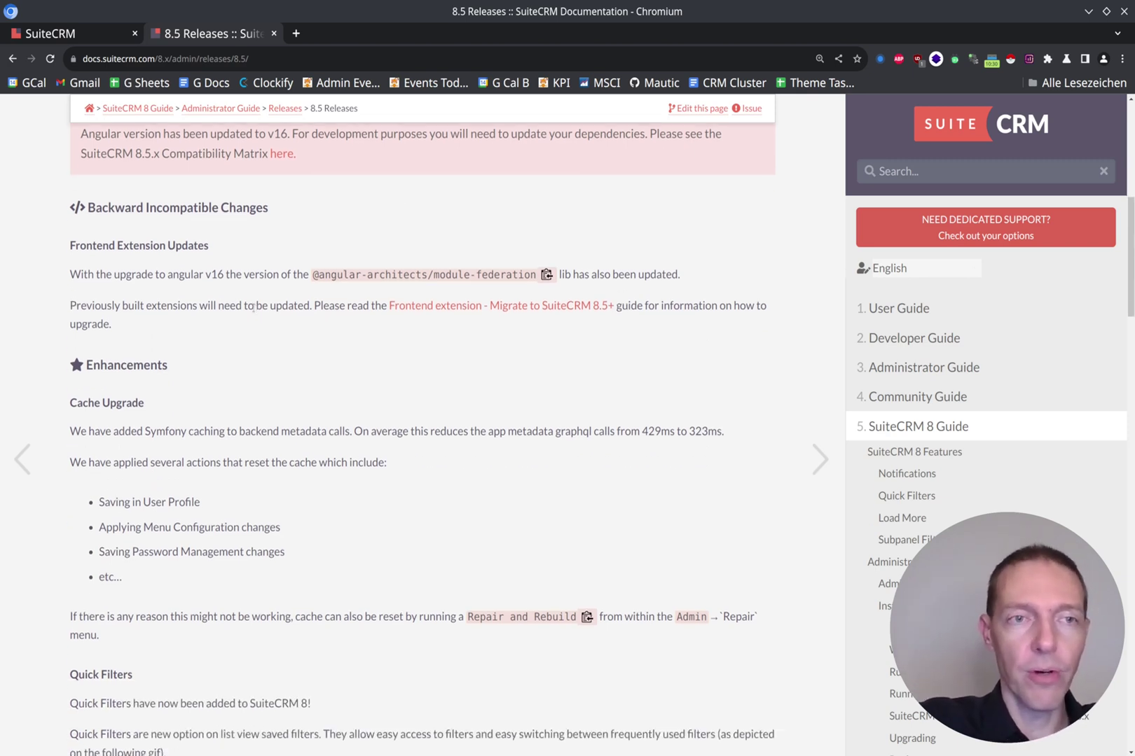
{"action": "scroll", "coordinate": [252, 307], "scroll_direction": "down", "scroll_amount": 3}
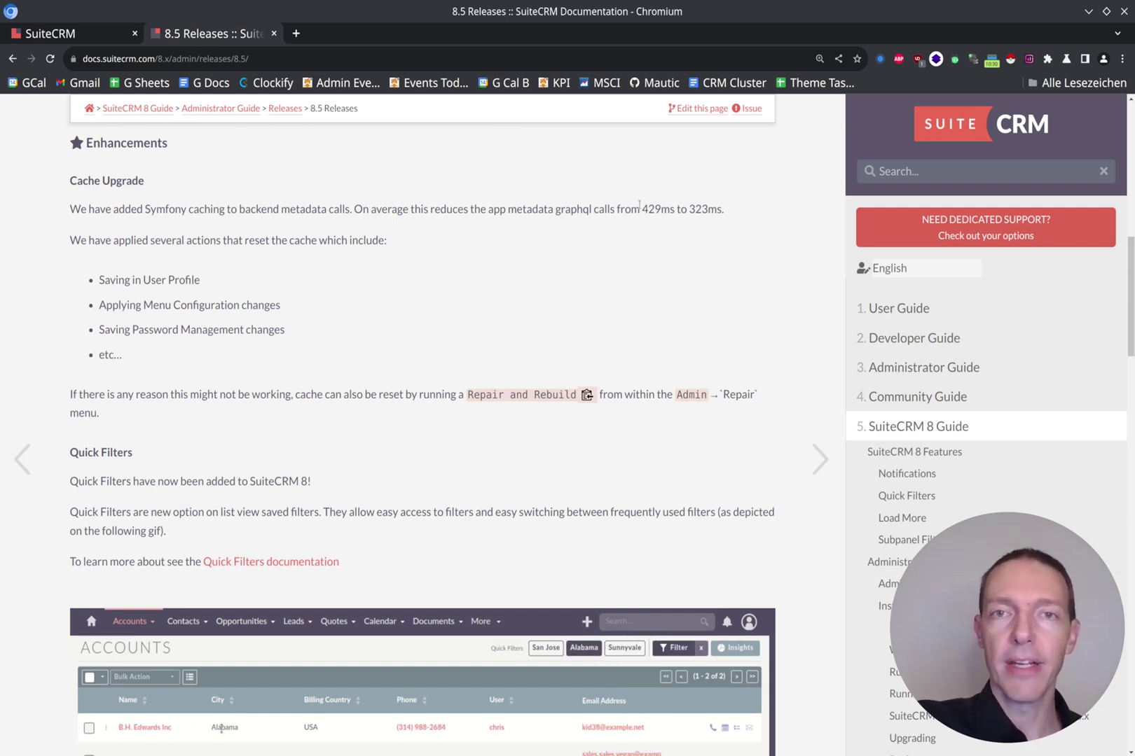
{"action": "left_click_drag", "start_coordinate": [639, 208], "coordinate": [729, 210]}
{"action": "left_click", "coordinate": [731, 212]}
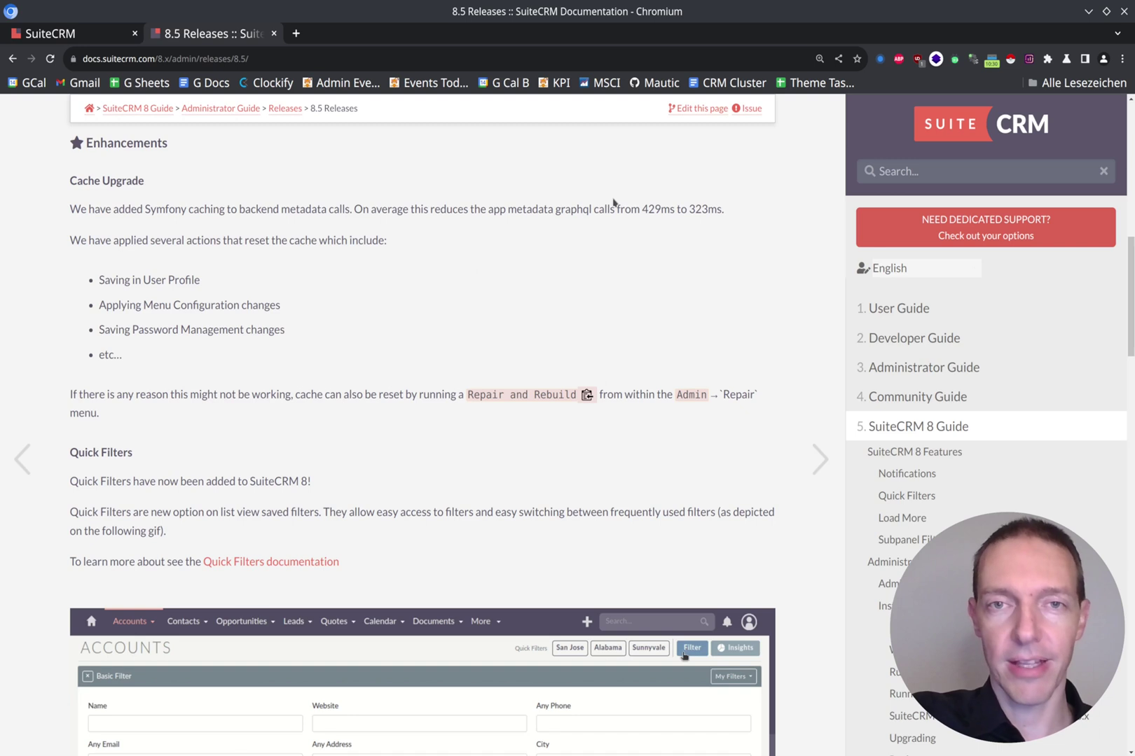
{"action": "left_click_drag", "start_coordinate": [642, 210], "coordinate": [726, 210]}
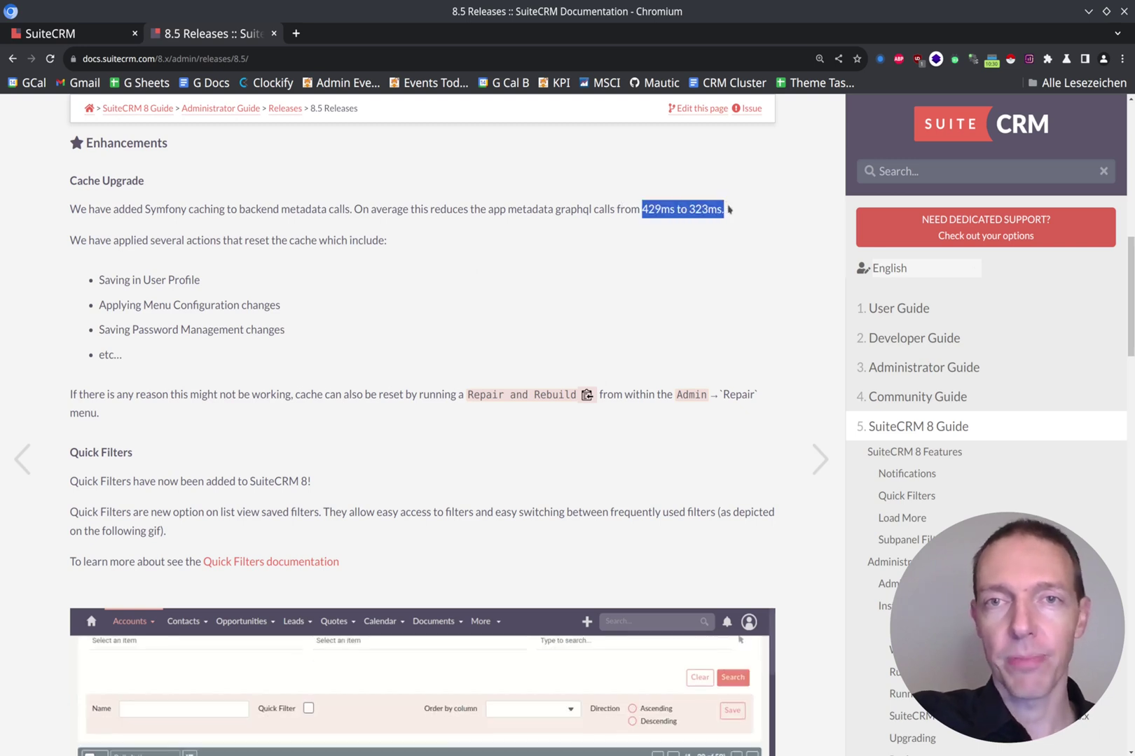
{"action": "left_click", "coordinate": [716, 248]}
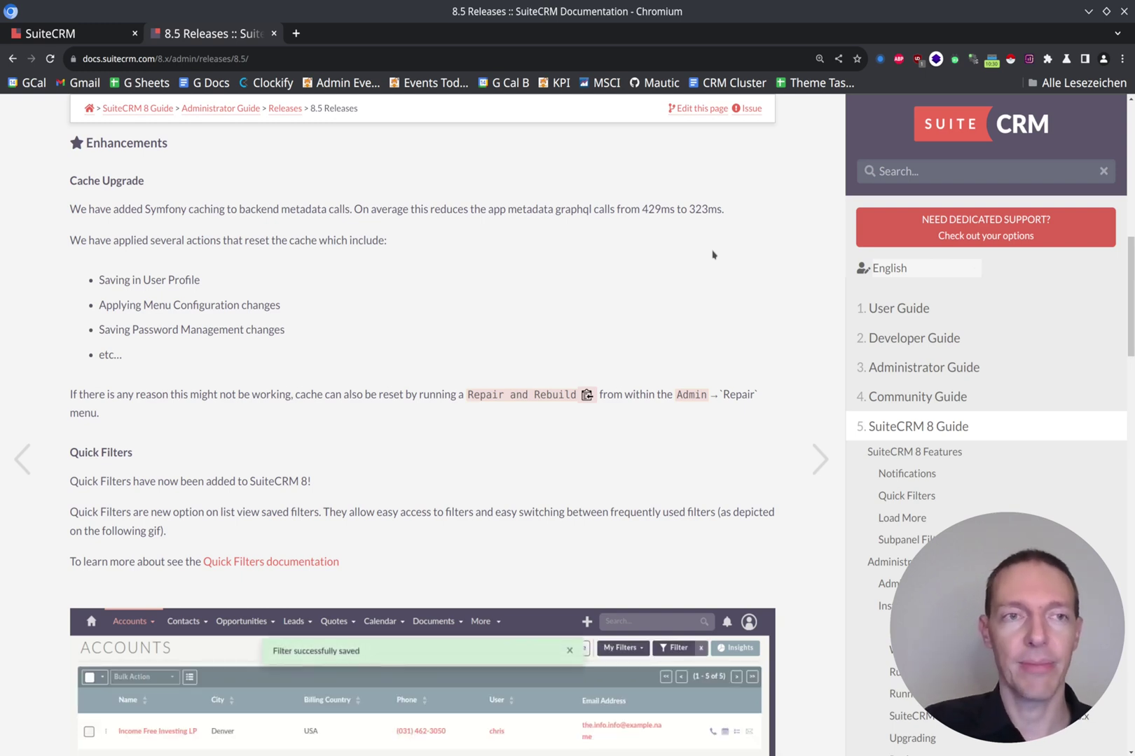
{"action": "scroll", "coordinate": [350, 246], "scroll_direction": "down", "scroll_amount": 4}
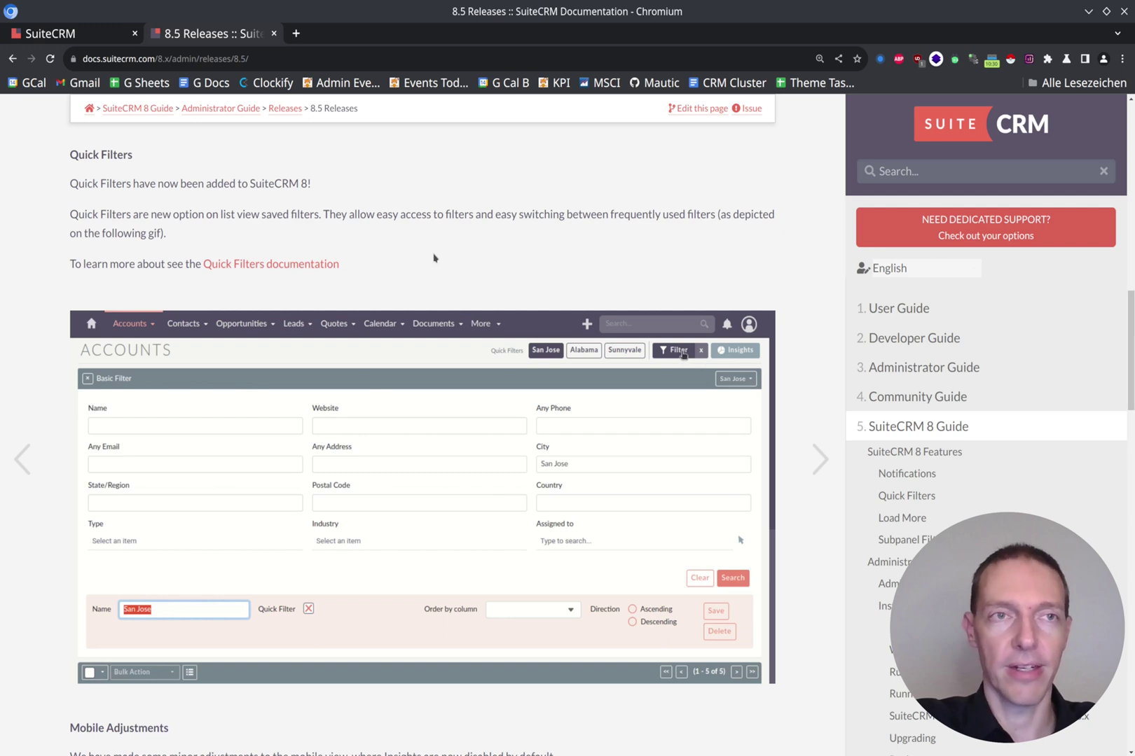
Step: Switch to the browser tab showing the SuiteCRM 8.5 home dashboard
{"action": "key", "text": "ctrl+shift+Tab"}
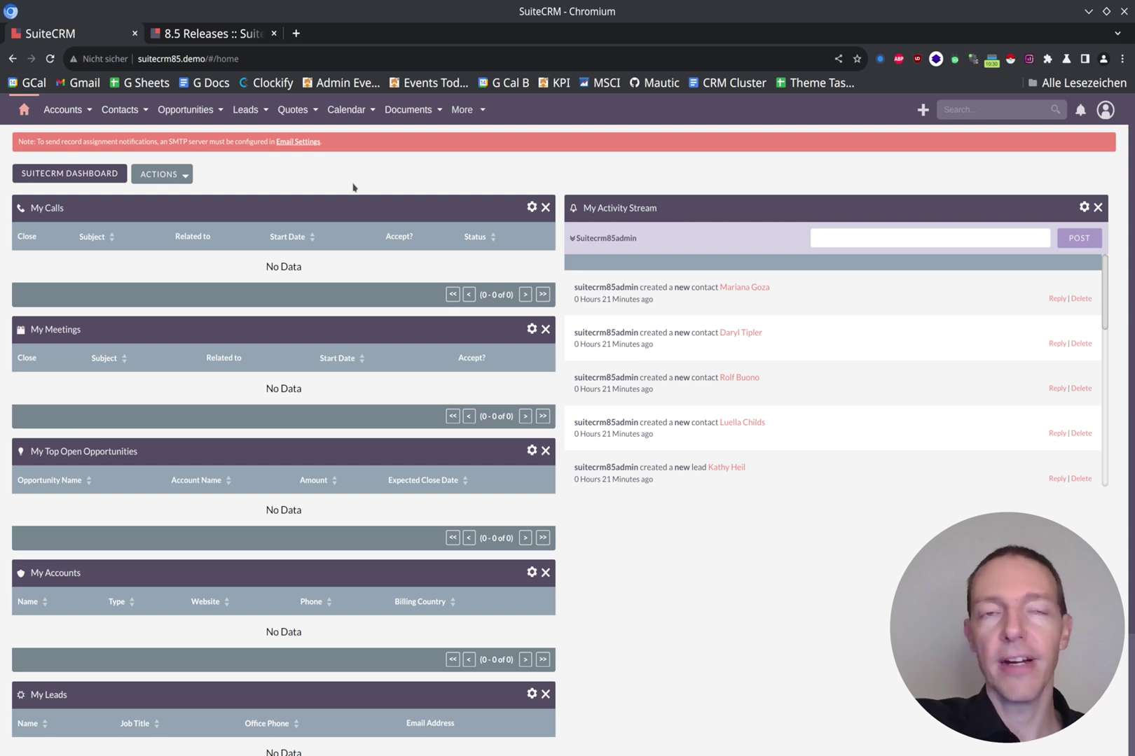
Step: Open the Accounts list and select the city name 'Persistance' for copying
{"action": "left_click", "coordinate": [74, 112]}
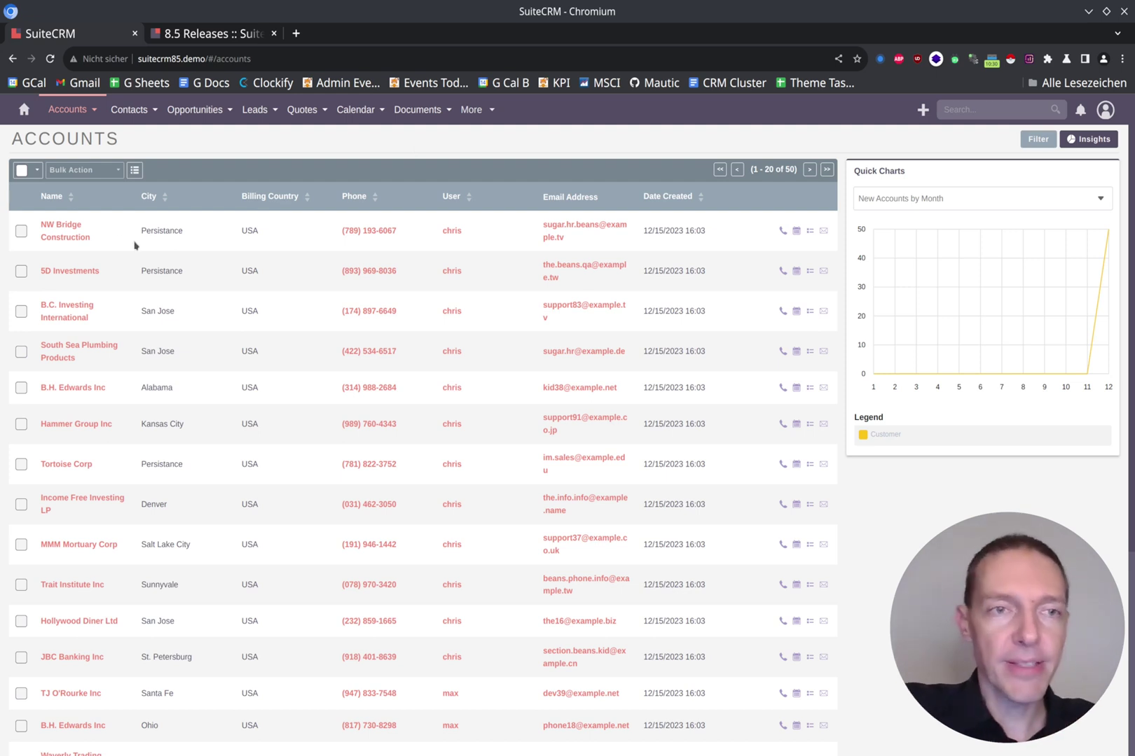
{"action": "double_click", "coordinate": [153, 228]}
{"action": "key", "text": "ctrl+c"}
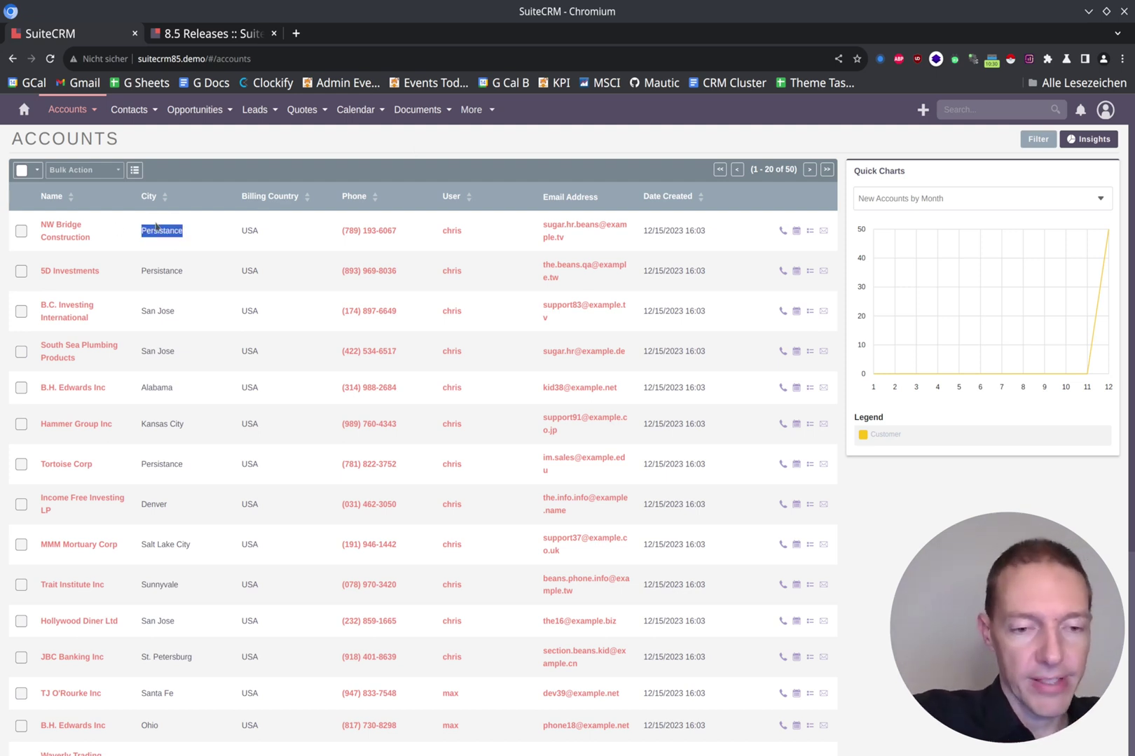
Step: Filter the Accounts list by City 'Persistance', narrowing it to 6 accounts
{"action": "left_click", "coordinate": [1042, 141]}
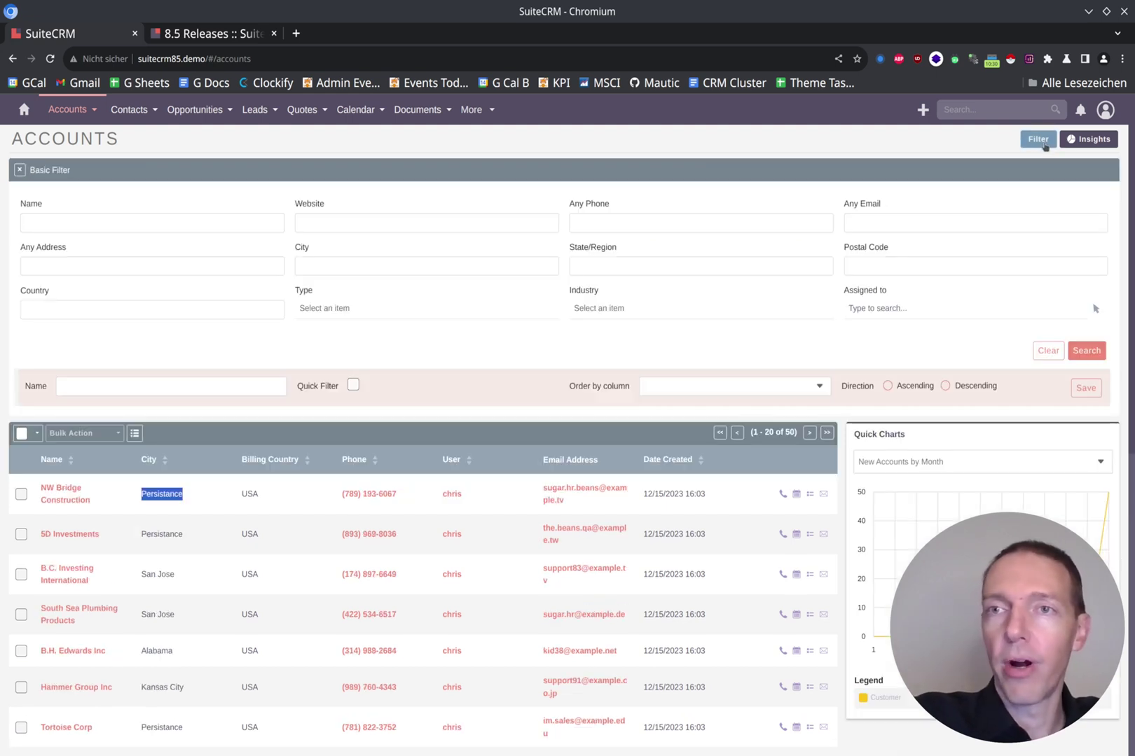
{"action": "left_click", "coordinate": [341, 270]}
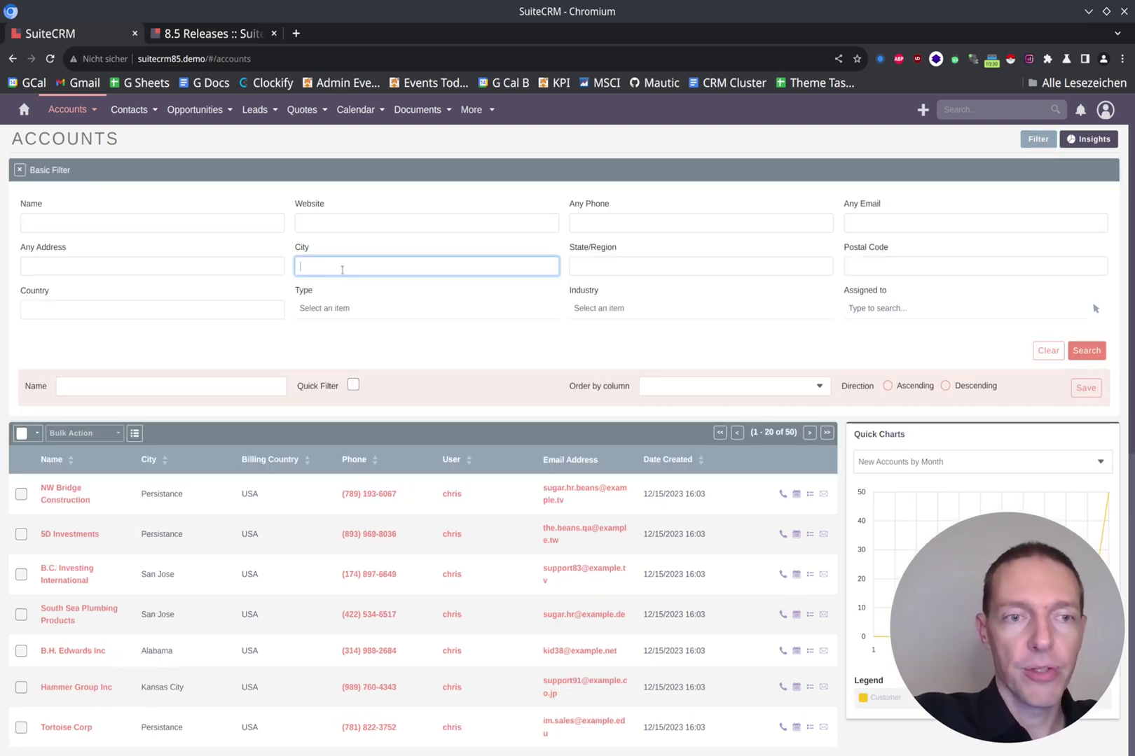
{"action": "key", "text": "ctrl+v"}
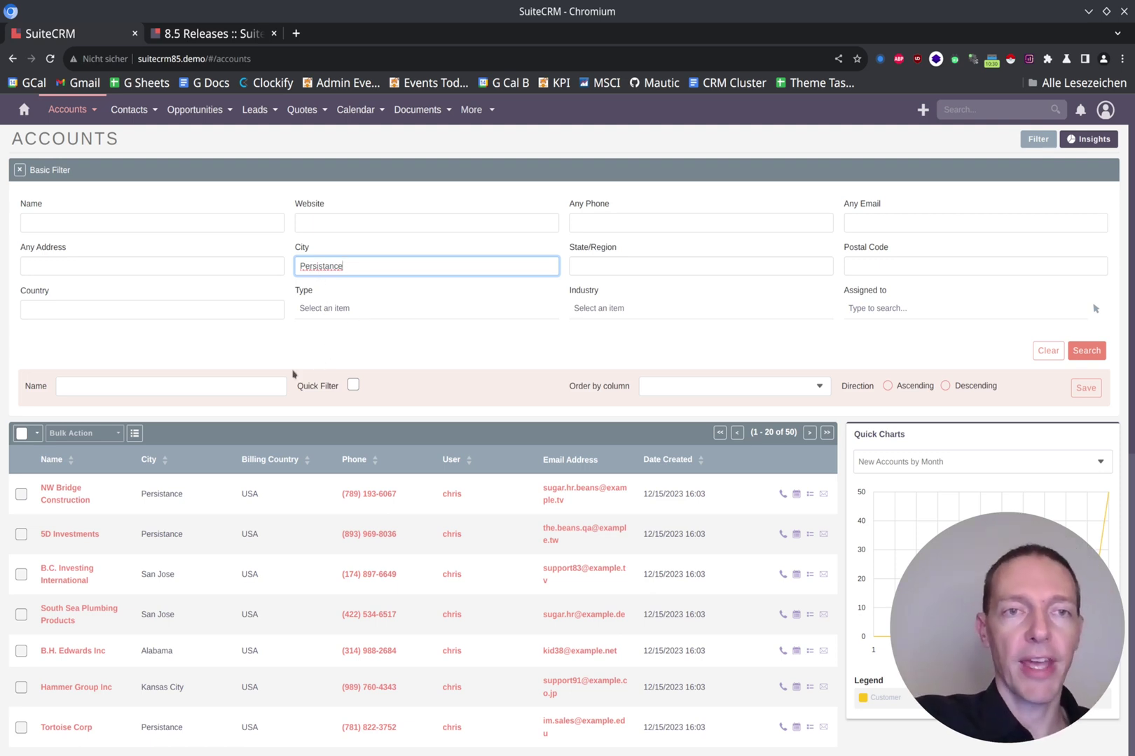
{"action": "left_click", "coordinate": [221, 381]}
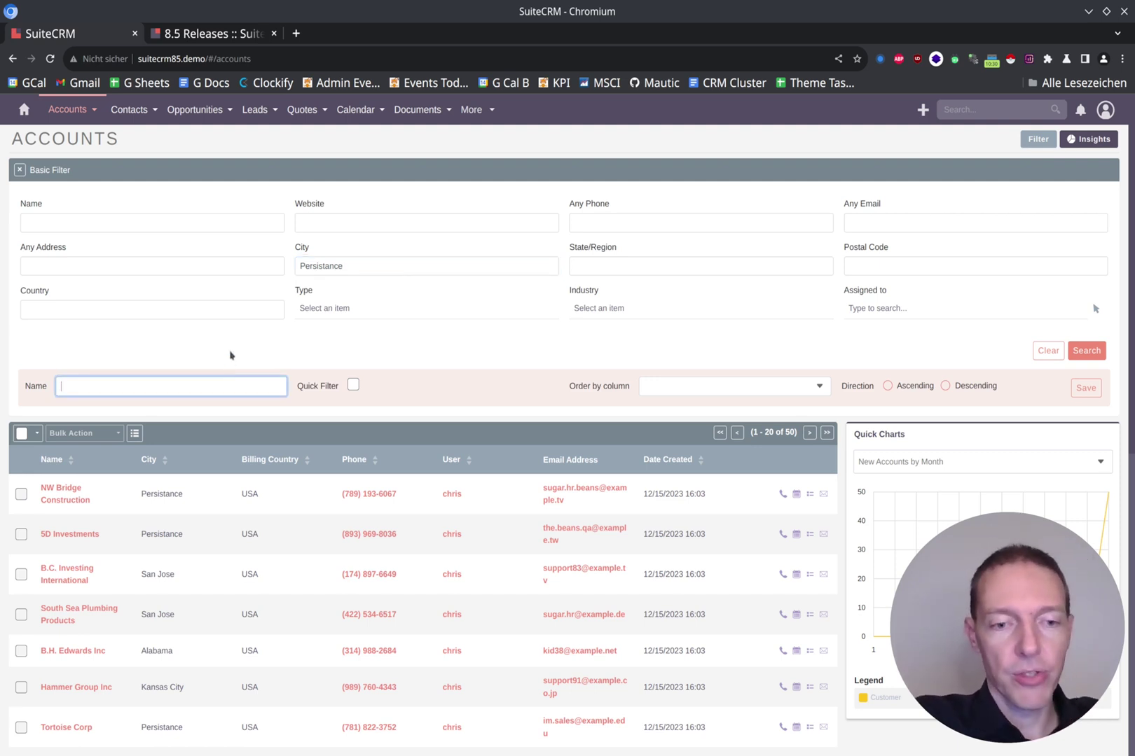
{"action": "key", "text": "ctrl+v"}
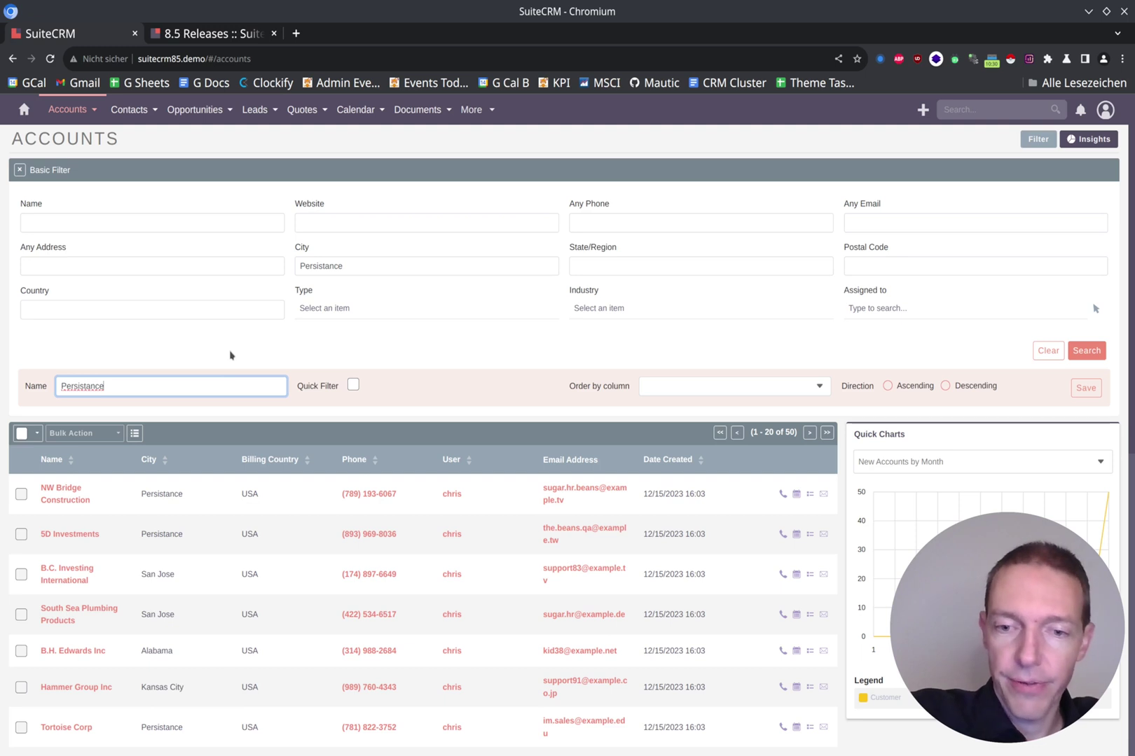
{"action": "key", "text": "ctrl+a"}
{"action": "key", "text": "ctrl+c"}
{"action": "key", "text": "BackSpace"}
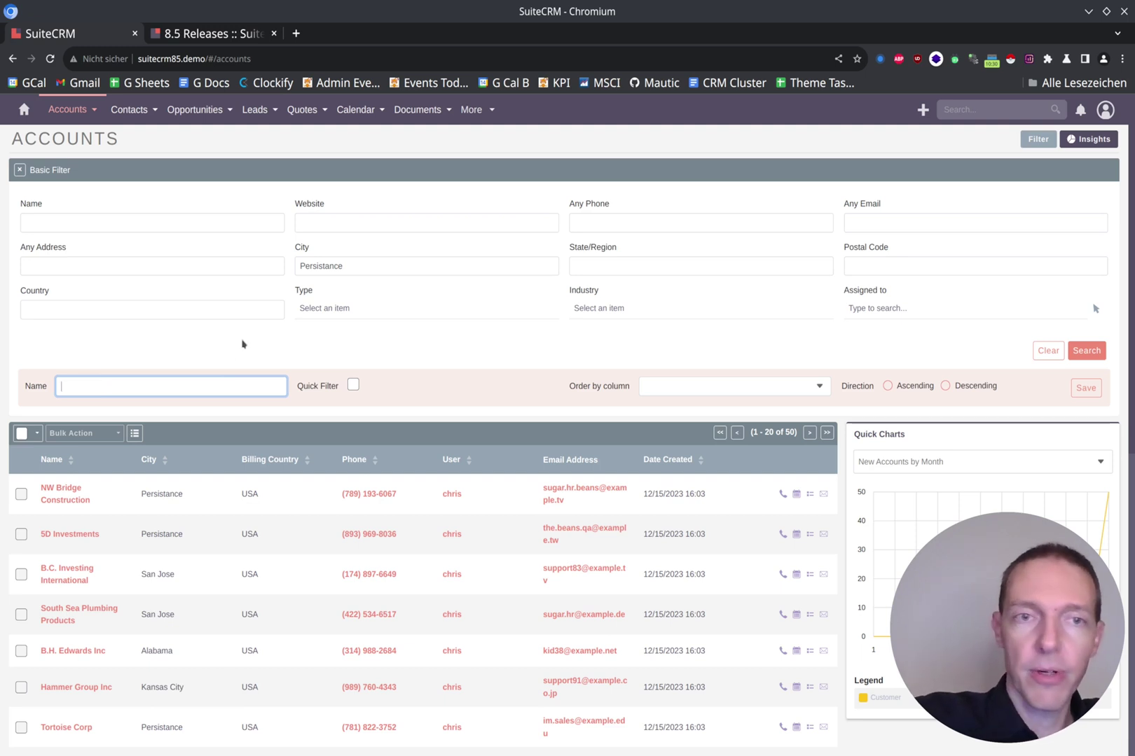
{"action": "left_click", "coordinate": [1085, 350]}
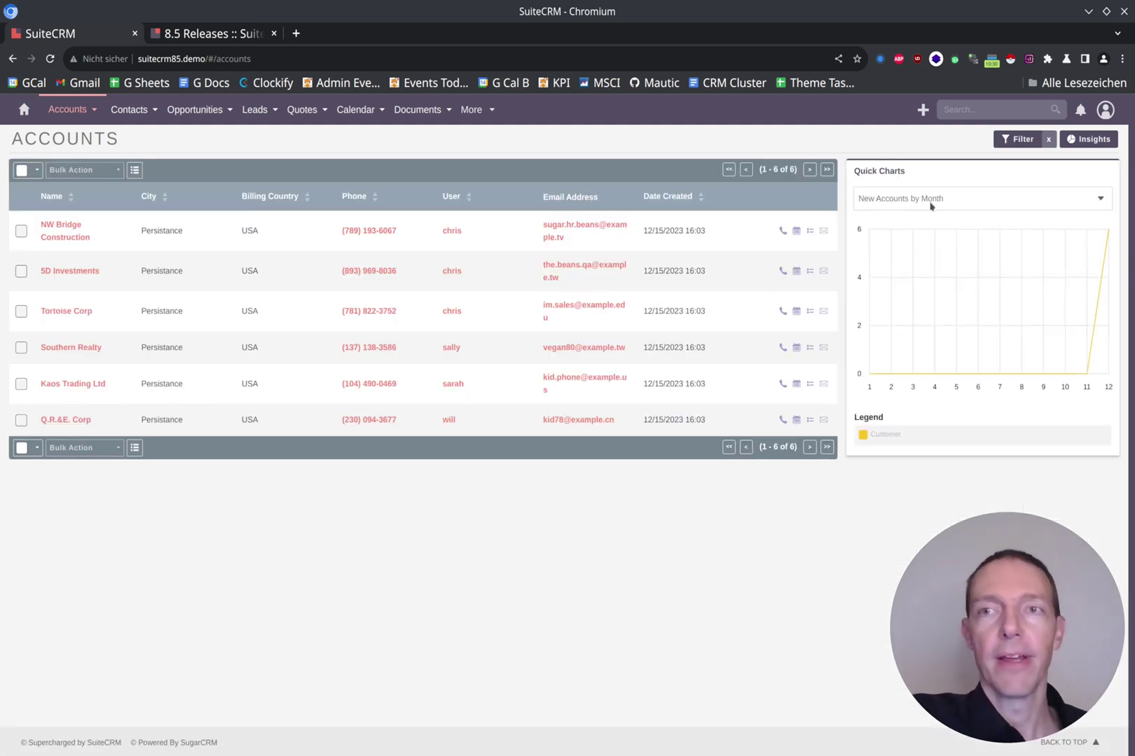
Step: Save the City filter under the name 'Persistance'
{"action": "left_click", "coordinate": [1019, 139]}
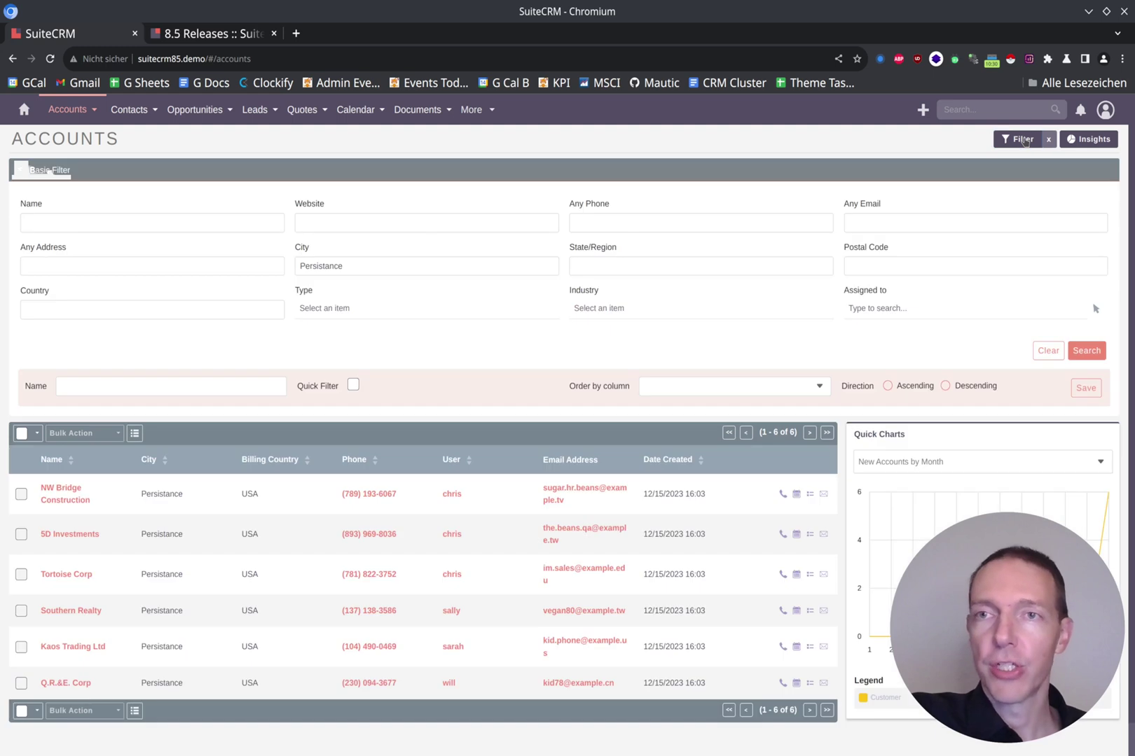
{"action": "left_click", "coordinate": [149, 388]}
{"action": "key", "text": "ctrl+v"}
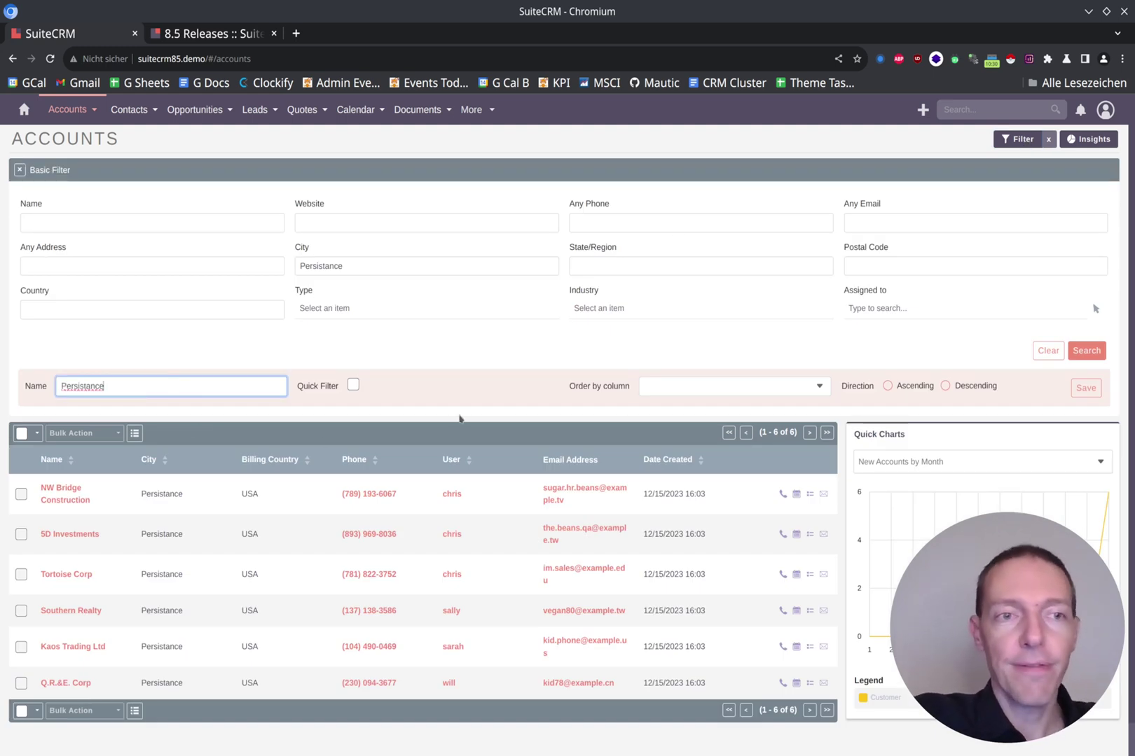
{"action": "left_click", "coordinate": [1085, 390]}
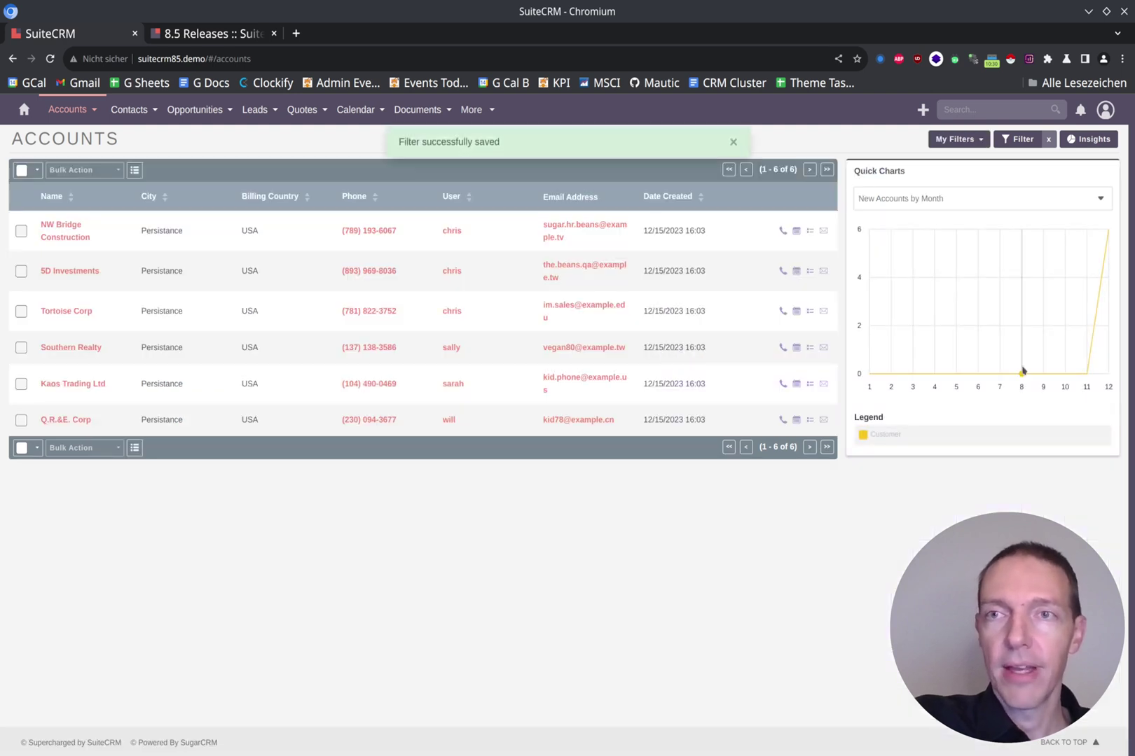
Step: Check the saved filters list, then clear the Persistance filter to show all 50 accounts
{"action": "left_click", "coordinate": [984, 142]}
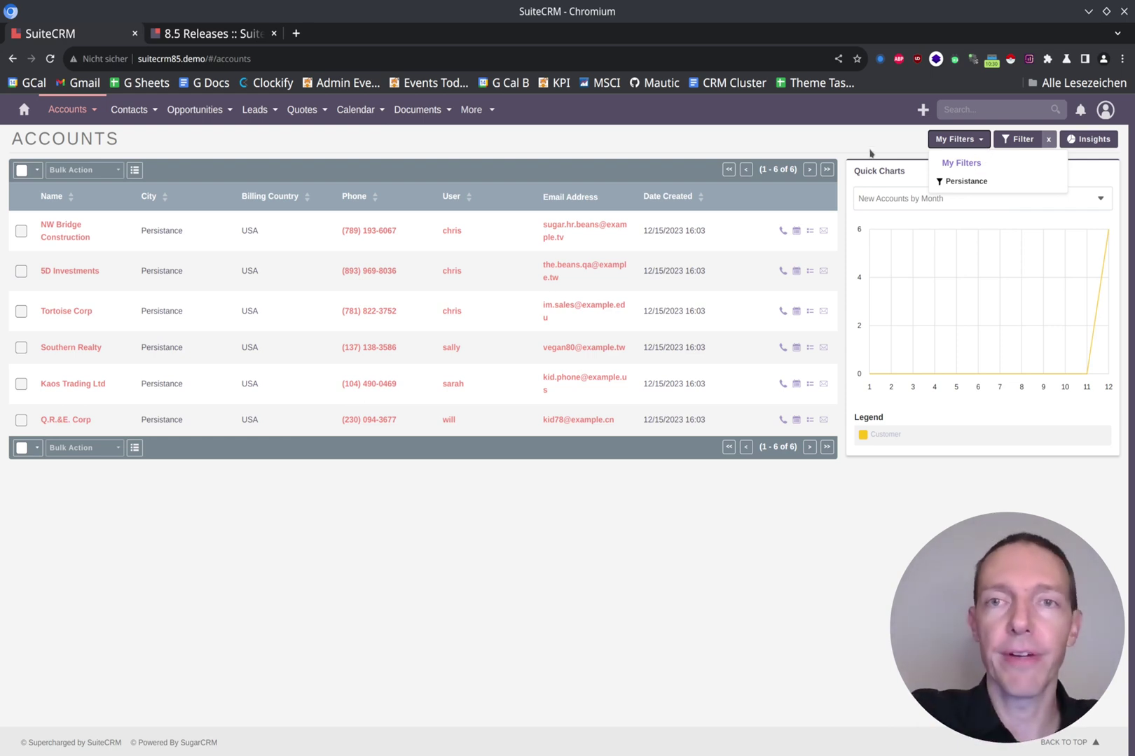
{"action": "left_click", "coordinate": [953, 139]}
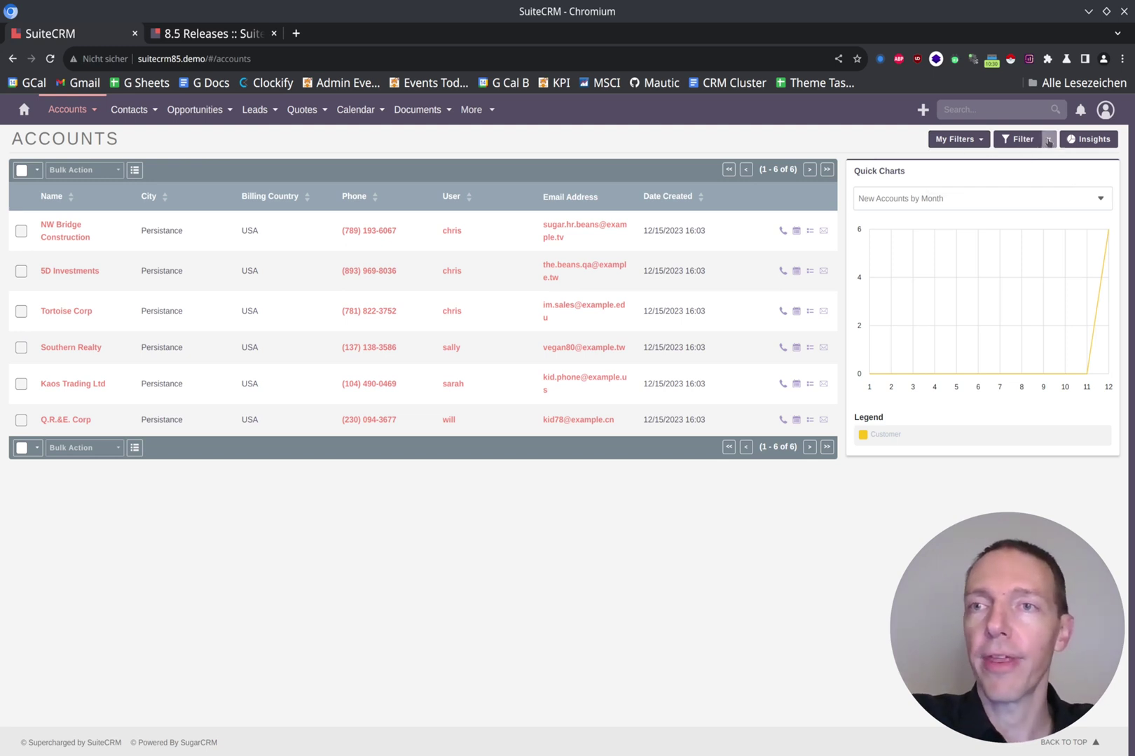
{"action": "left_click", "coordinate": [1048, 140]}
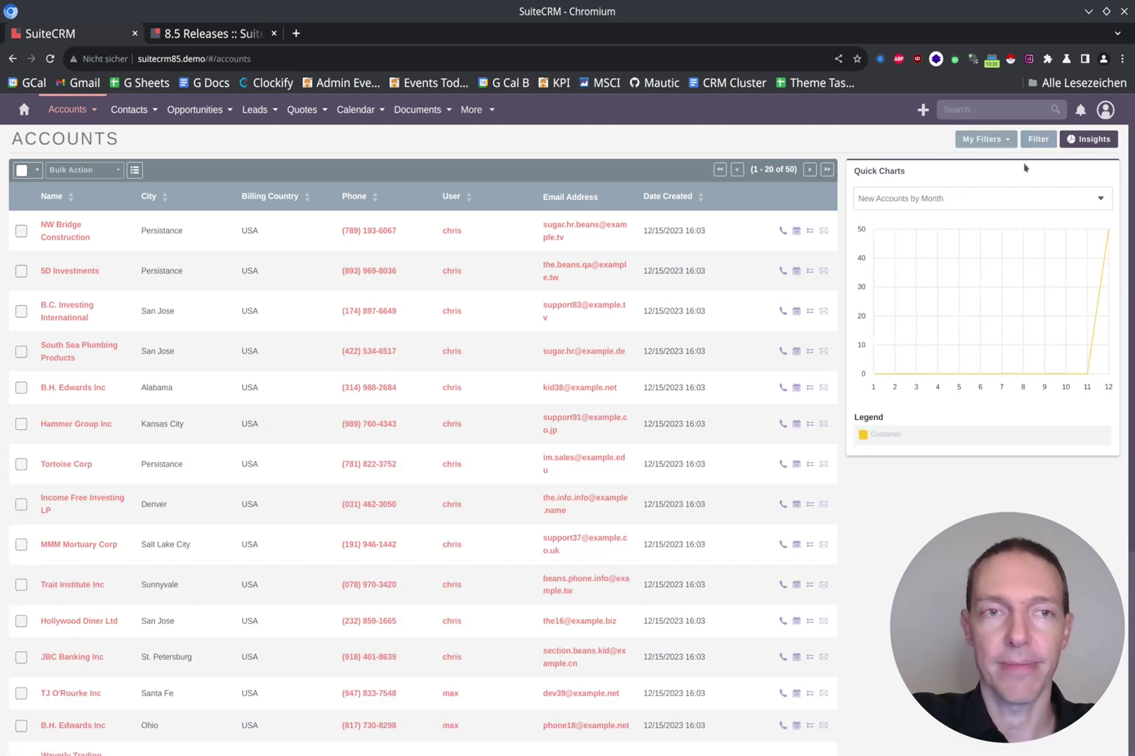
Step: Save a City 'Alabama' filter named 'Alabama' as a quick filter, listing 2 accounts
{"action": "left_click", "coordinate": [1027, 142]}
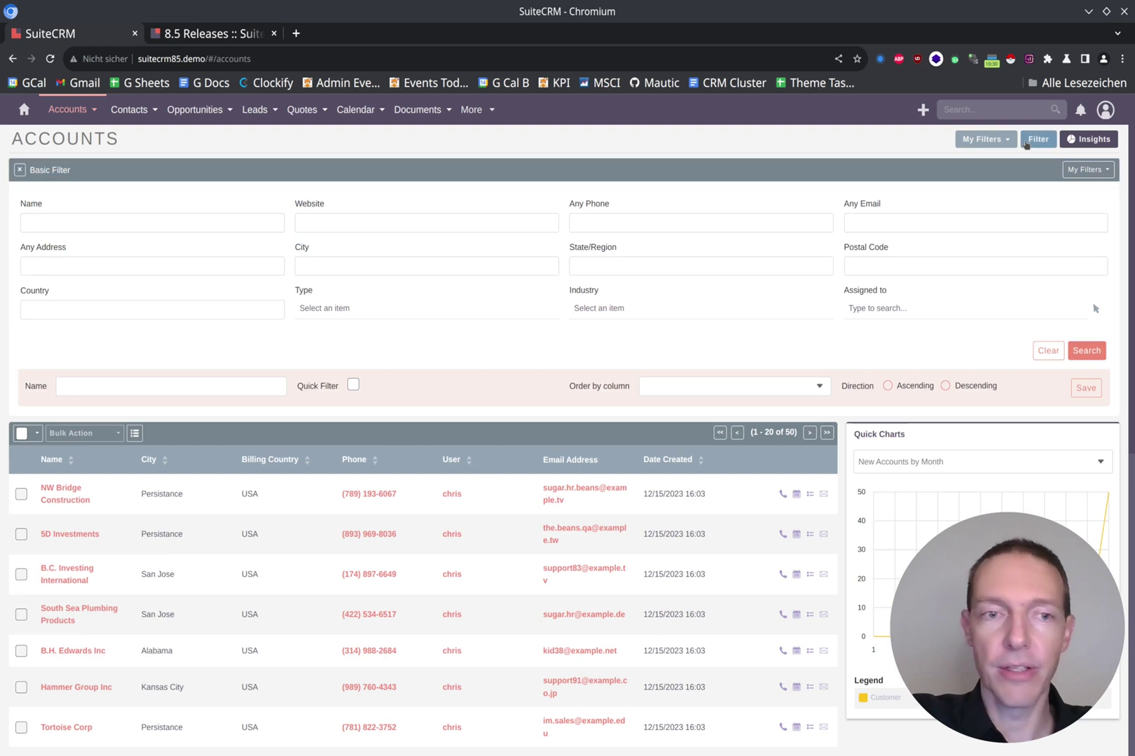
{"action": "scroll", "coordinate": [135, 564], "scroll_direction": "down", "scroll_amount": 1}
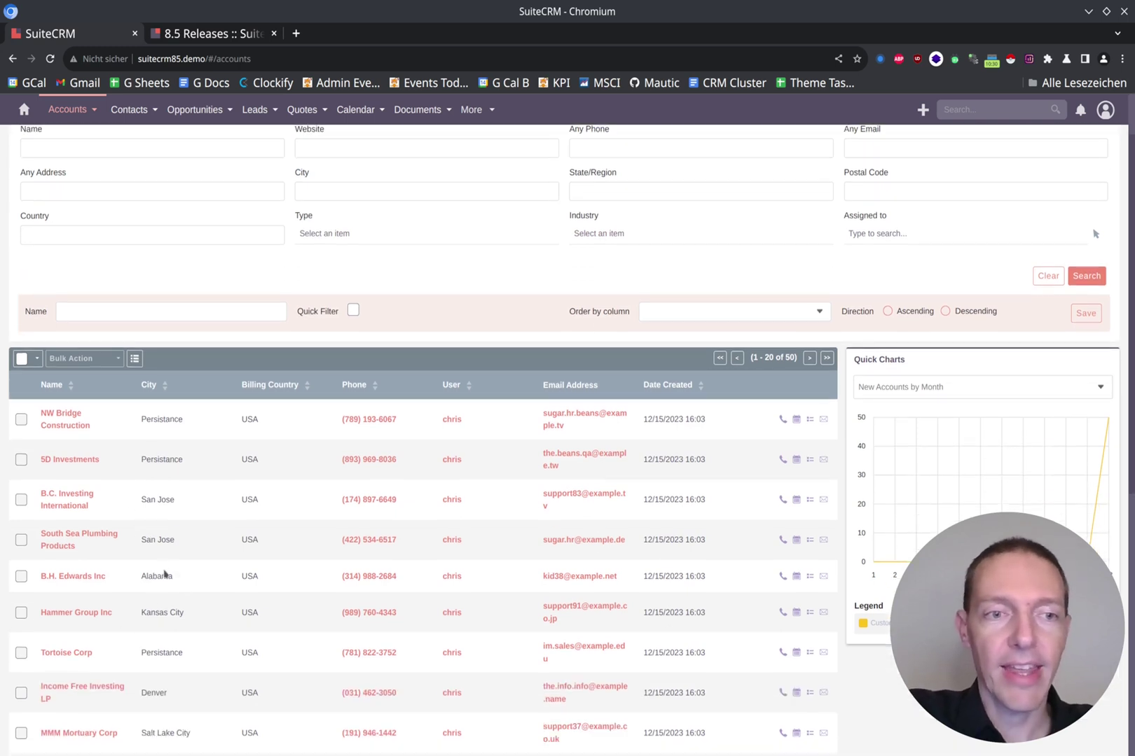
{"action": "double_click", "coordinate": [163, 575]}
{"action": "key", "text": "ctrl+c"}
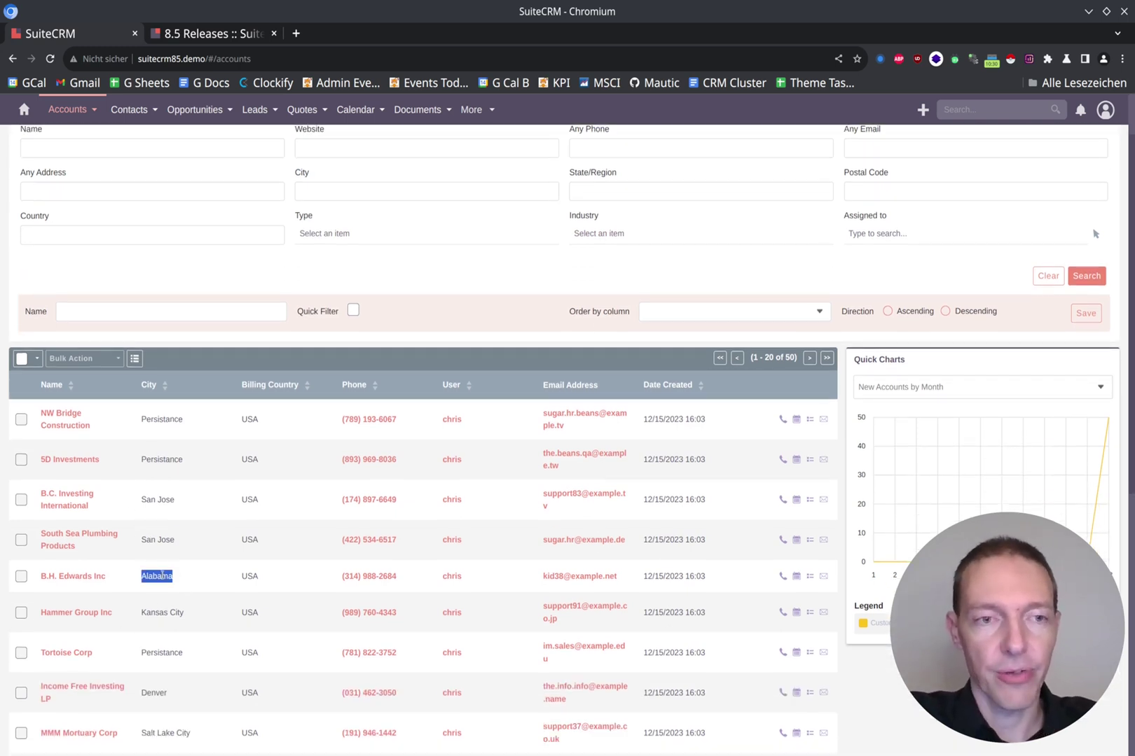
{"action": "scroll", "coordinate": [271, 553], "scroll_direction": "up", "scroll_amount": 1}
{"action": "left_click", "coordinate": [371, 268]}
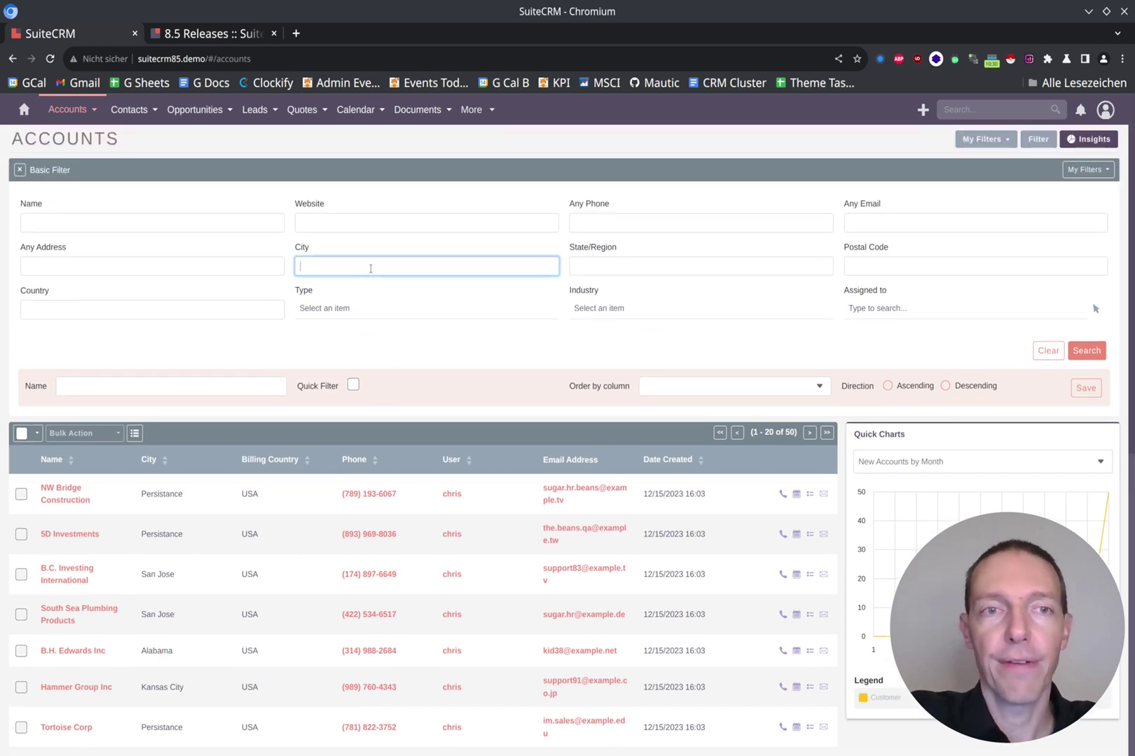
{"action": "key", "text": "ctrl+v"}
{"action": "left_click", "coordinate": [176, 389]}
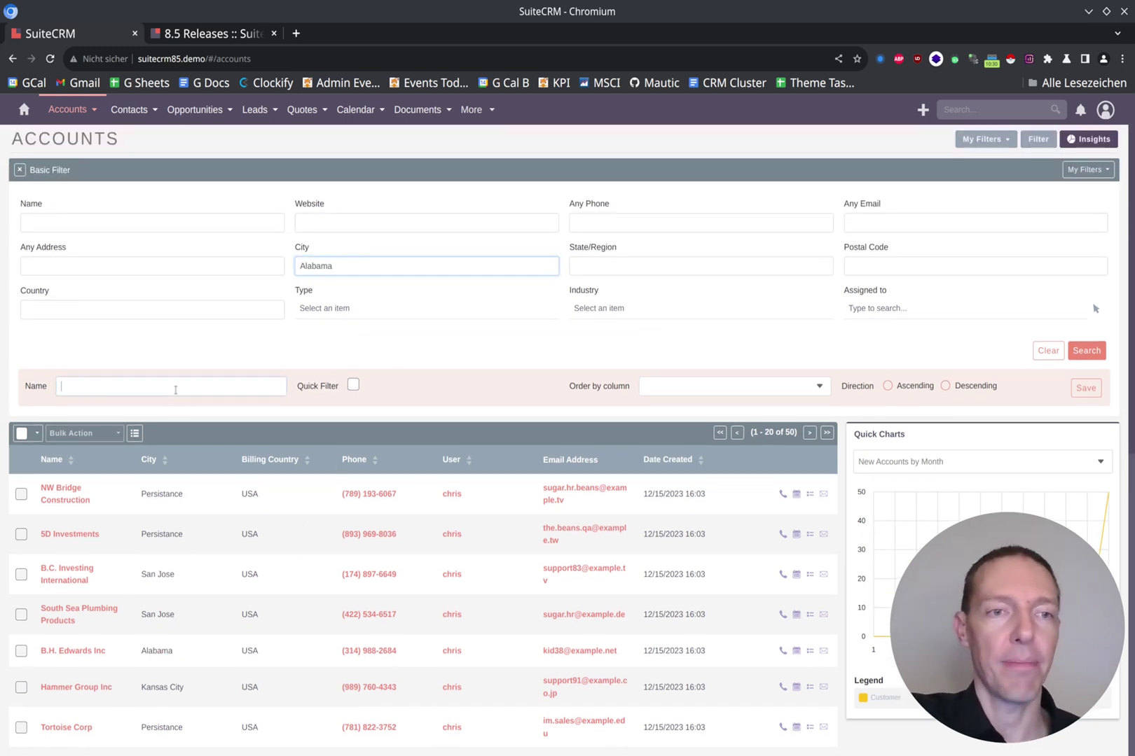
{"action": "key", "text": "ctrl+v"}
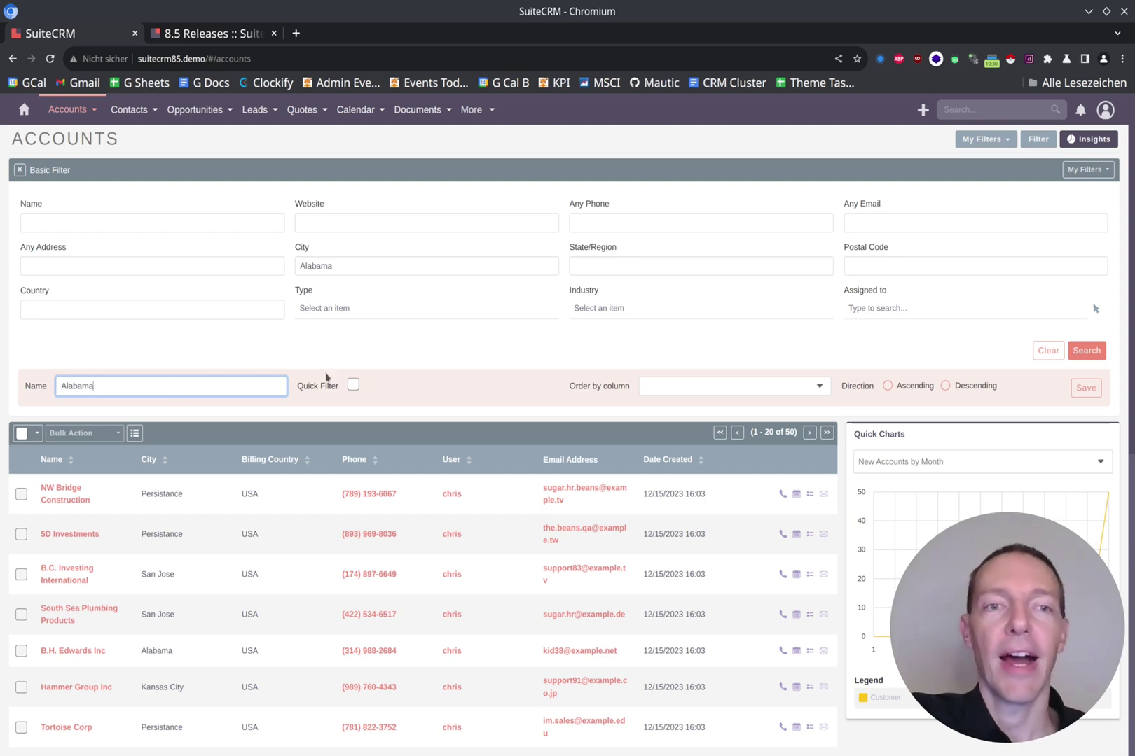
{"action": "left_click", "coordinate": [353, 387]}
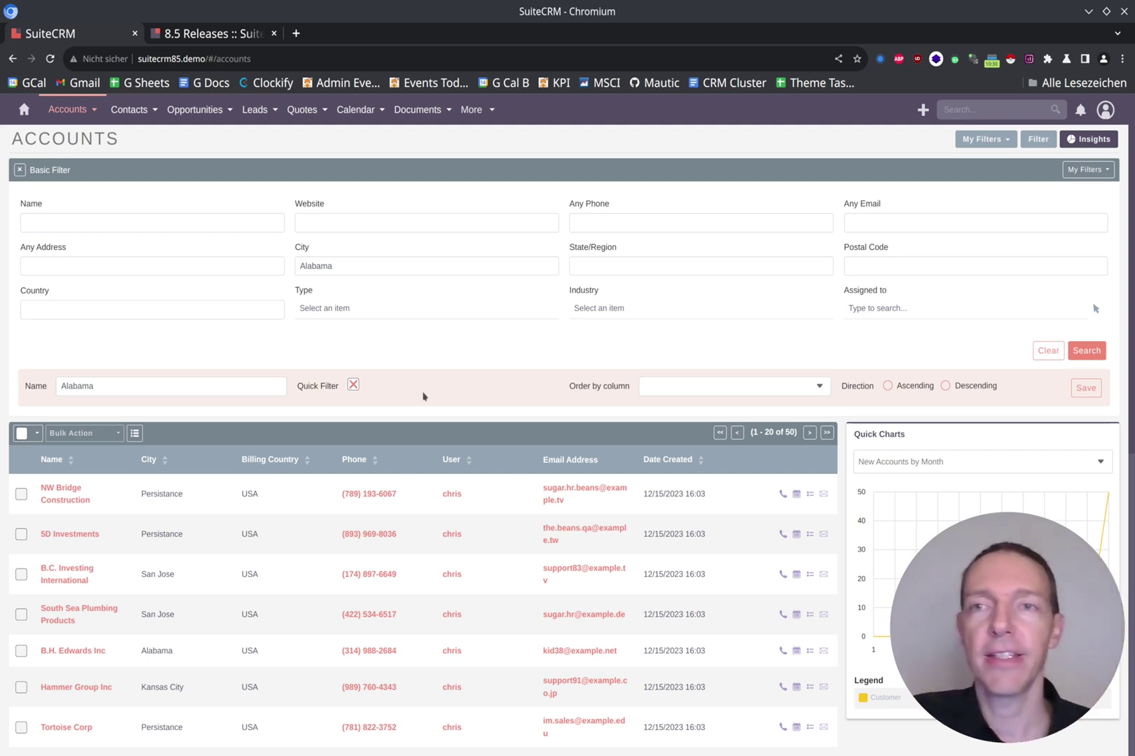
{"action": "left_click", "coordinate": [1085, 389]}
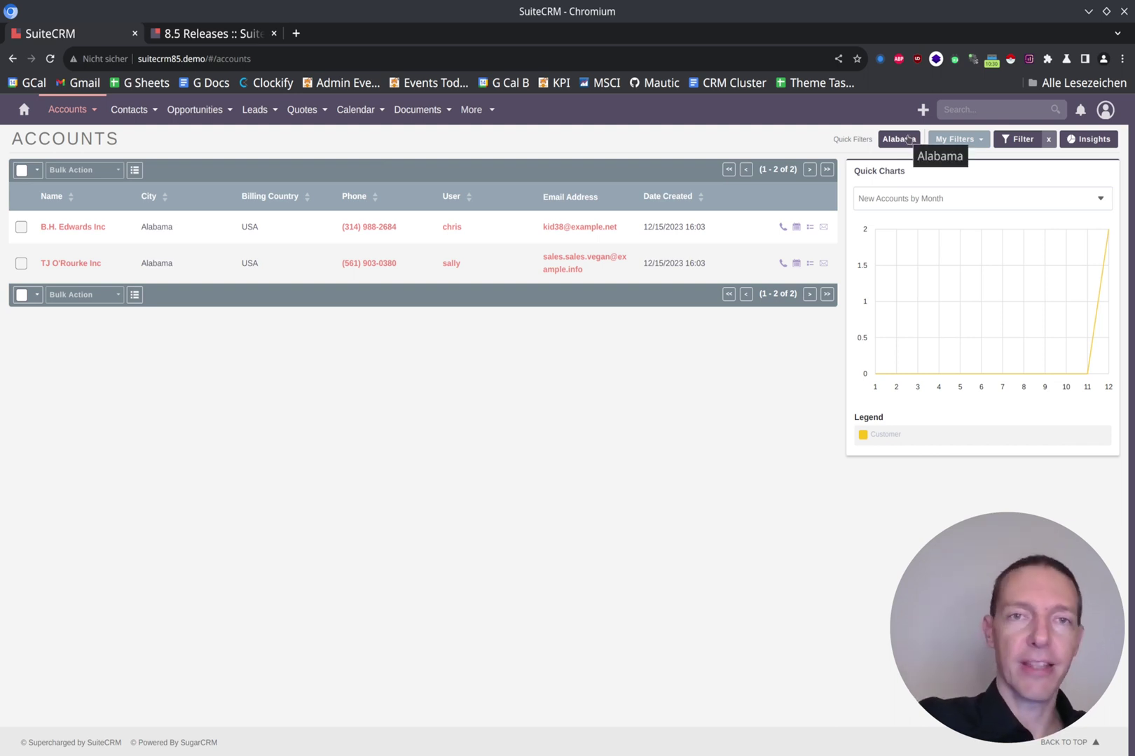
Step: Turn off the Alabama quick filter and copy 'Kansas City' from the City column
{"action": "left_click", "coordinate": [909, 138]}
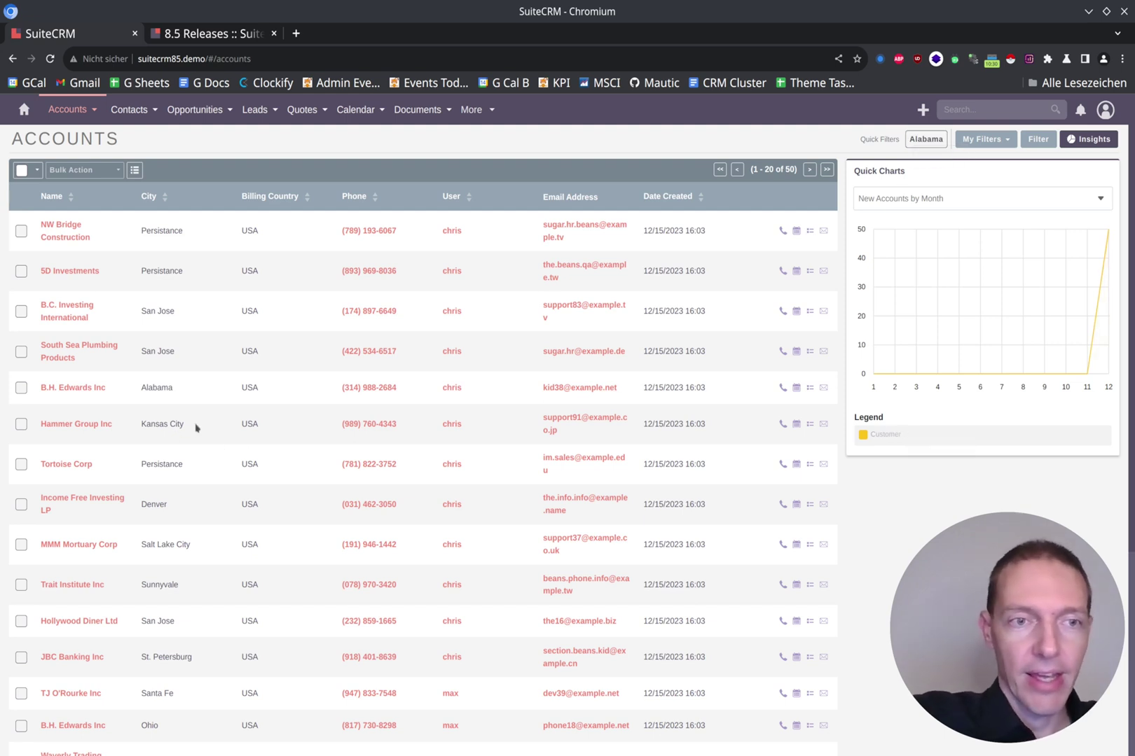
{"action": "triple_click", "coordinate": [135, 430]}
{"action": "key", "text": "ctrl+c"}
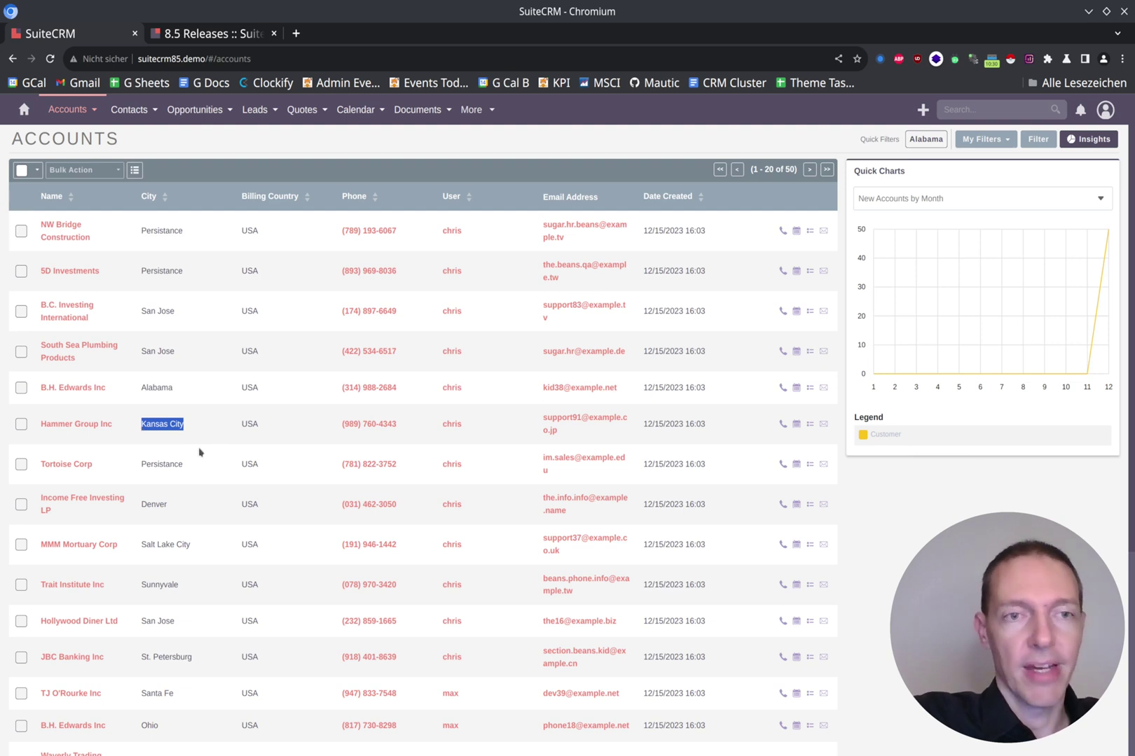
{"action": "left_click", "coordinate": [893, 541]}
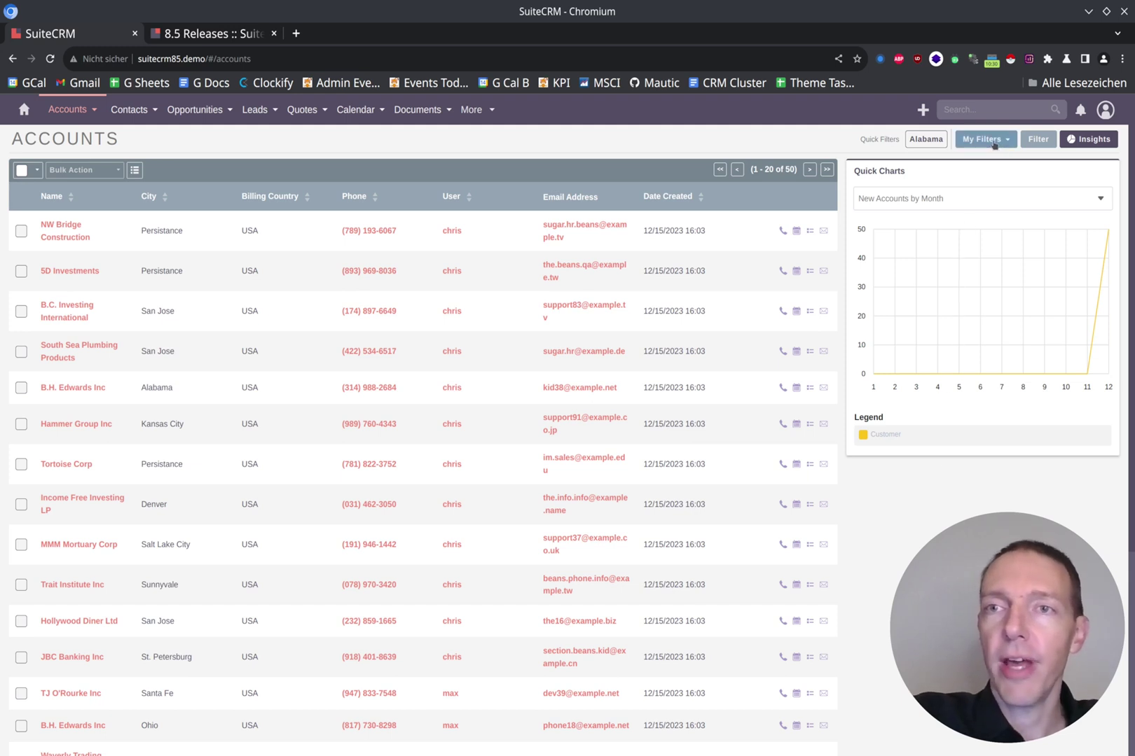
{"action": "left_click", "coordinate": [993, 140]}
Step: Save a City 'Kansas City' filter named 'Kansas City' as a quick filter, listing 5 accounts
{"action": "left_click", "coordinate": [1039, 140]}
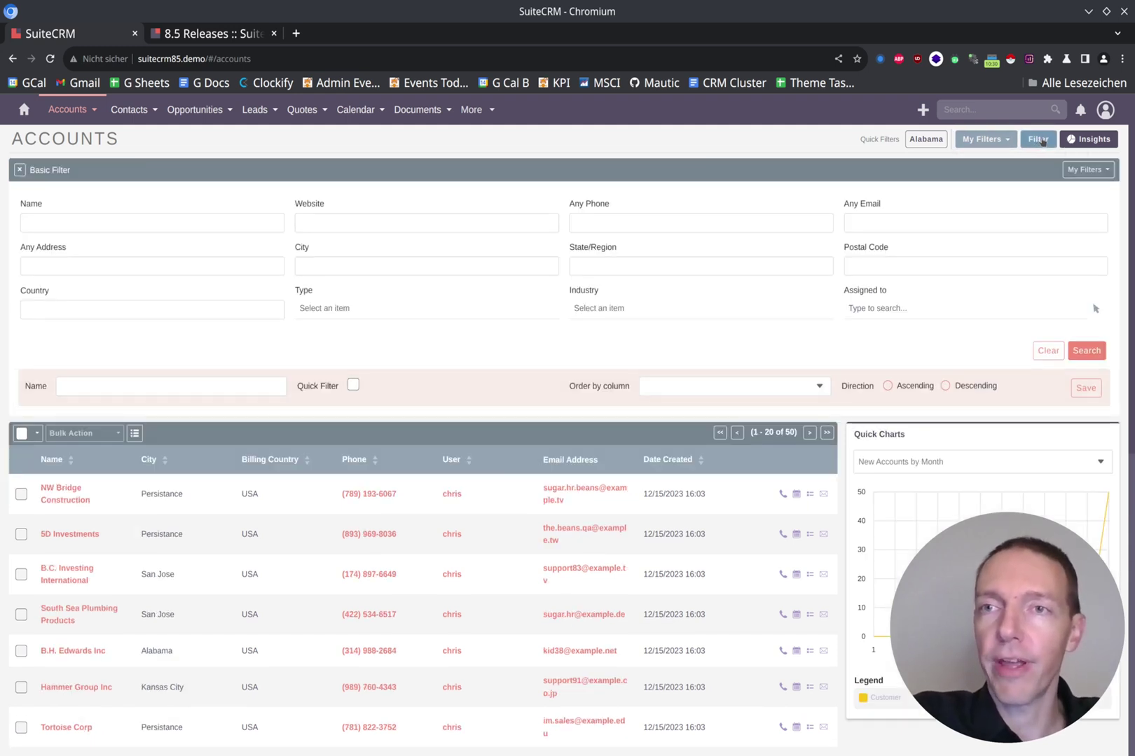
{"action": "left_click", "coordinate": [381, 263]}
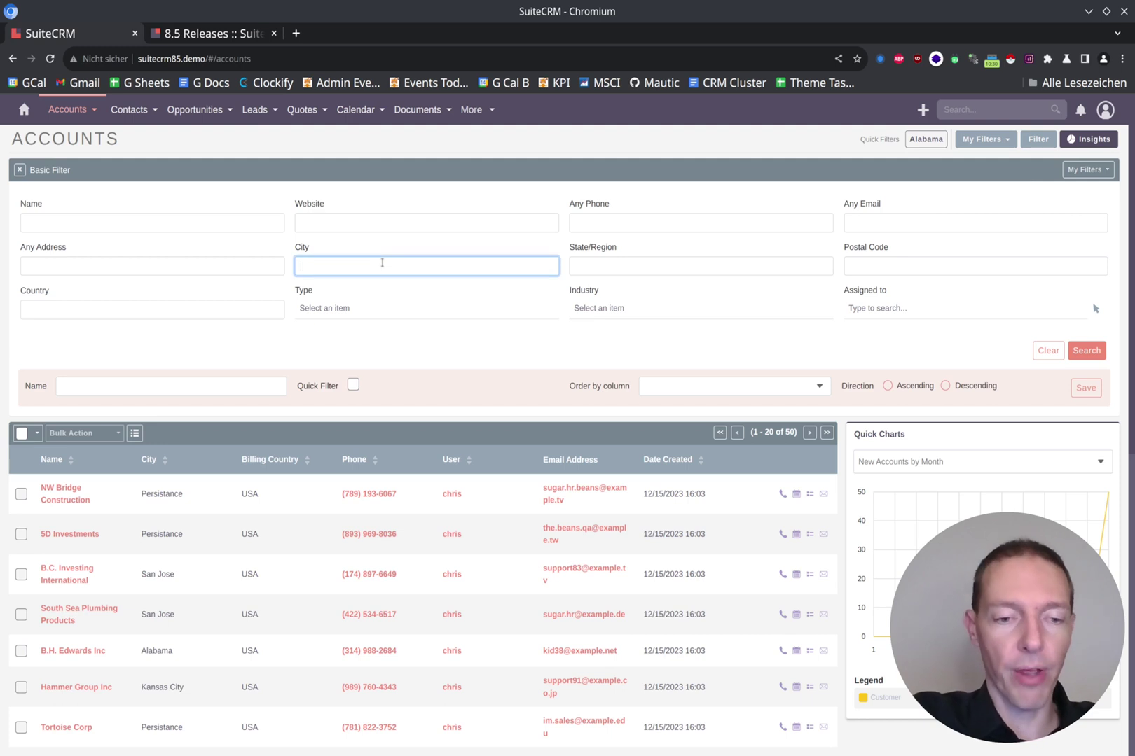
{"action": "key", "text": "ctrl+v"}
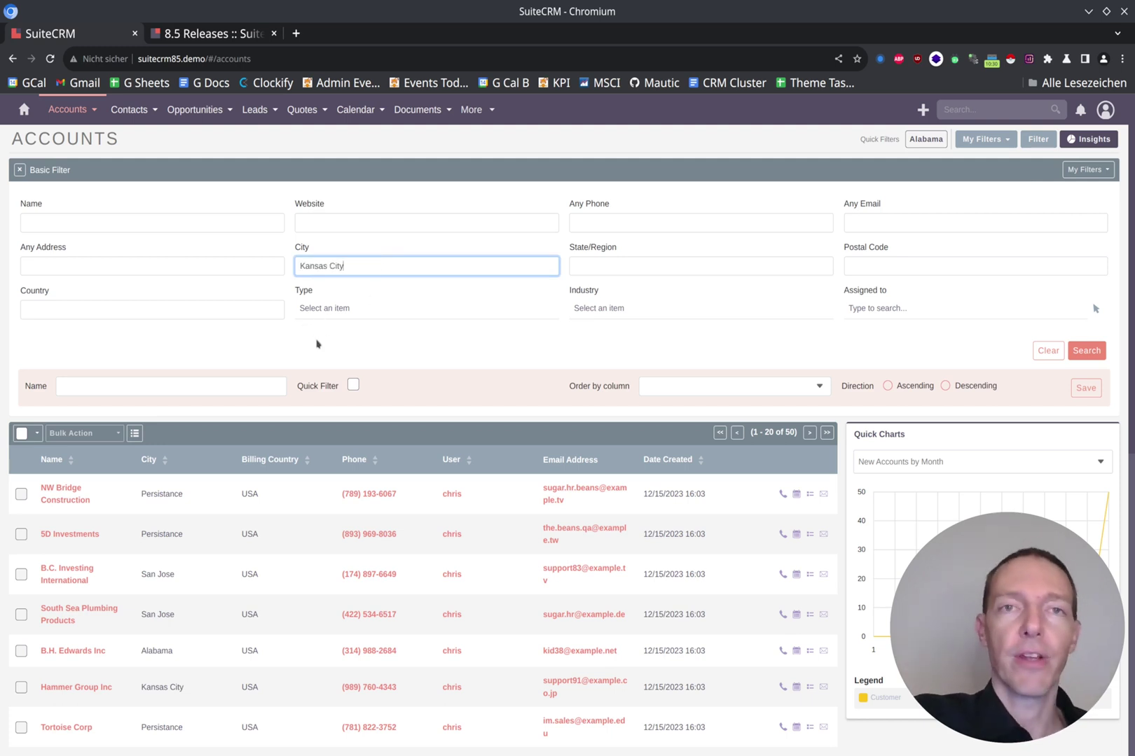
{"action": "left_click", "coordinate": [156, 381]}
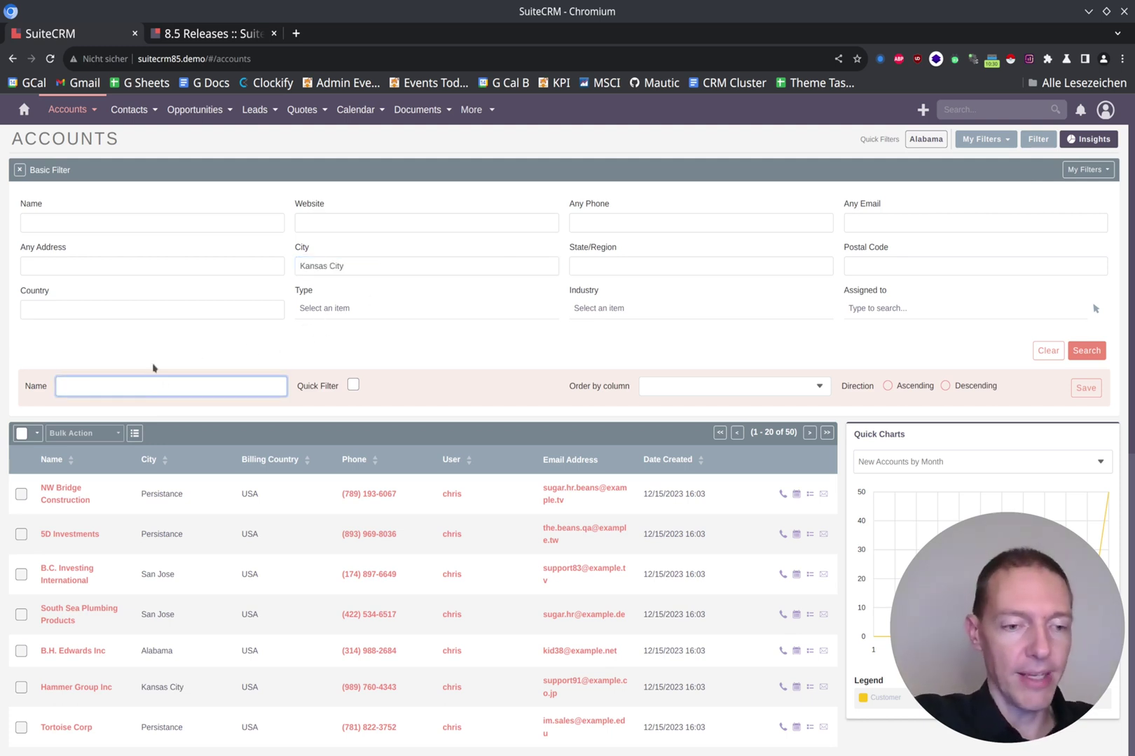
{"action": "key", "text": "ctrl+v"}
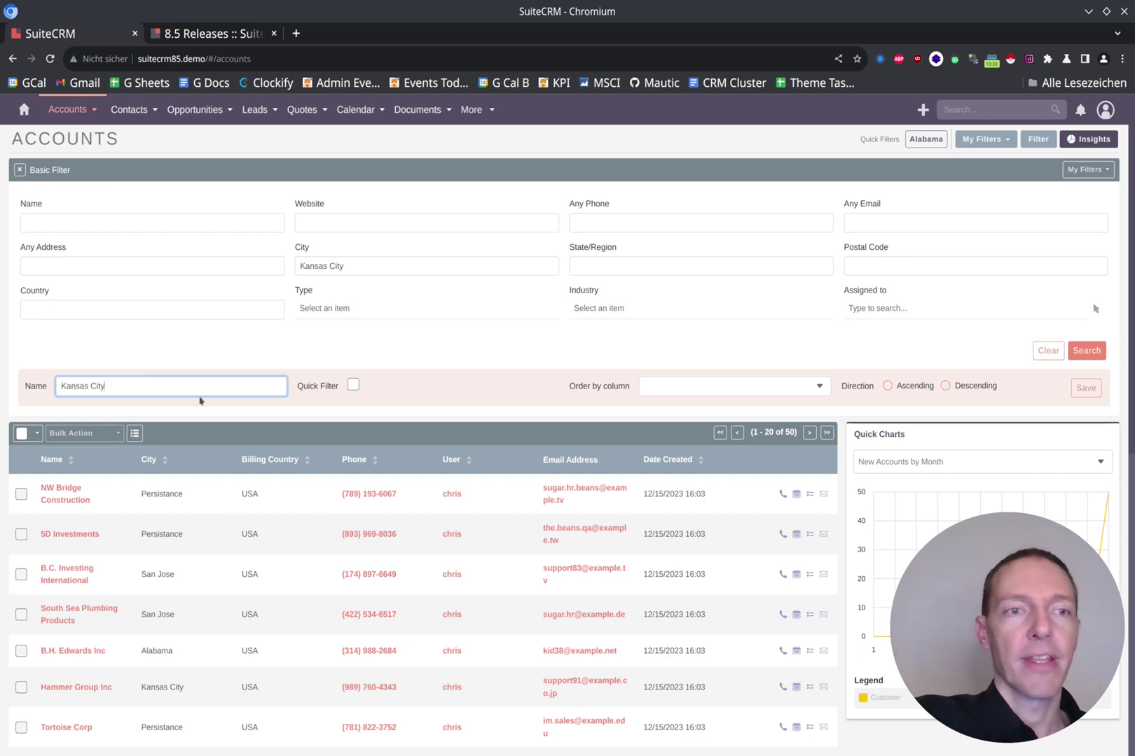
{"action": "left_click", "coordinate": [354, 386]}
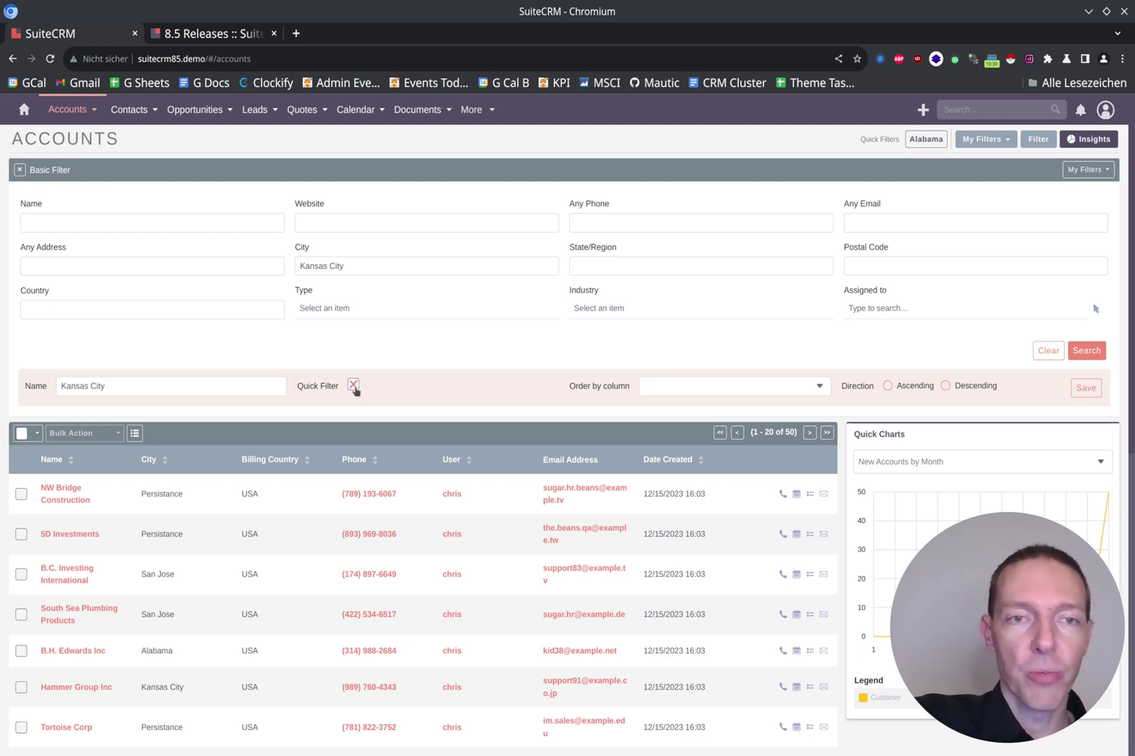
{"action": "left_click", "coordinate": [1085, 388]}
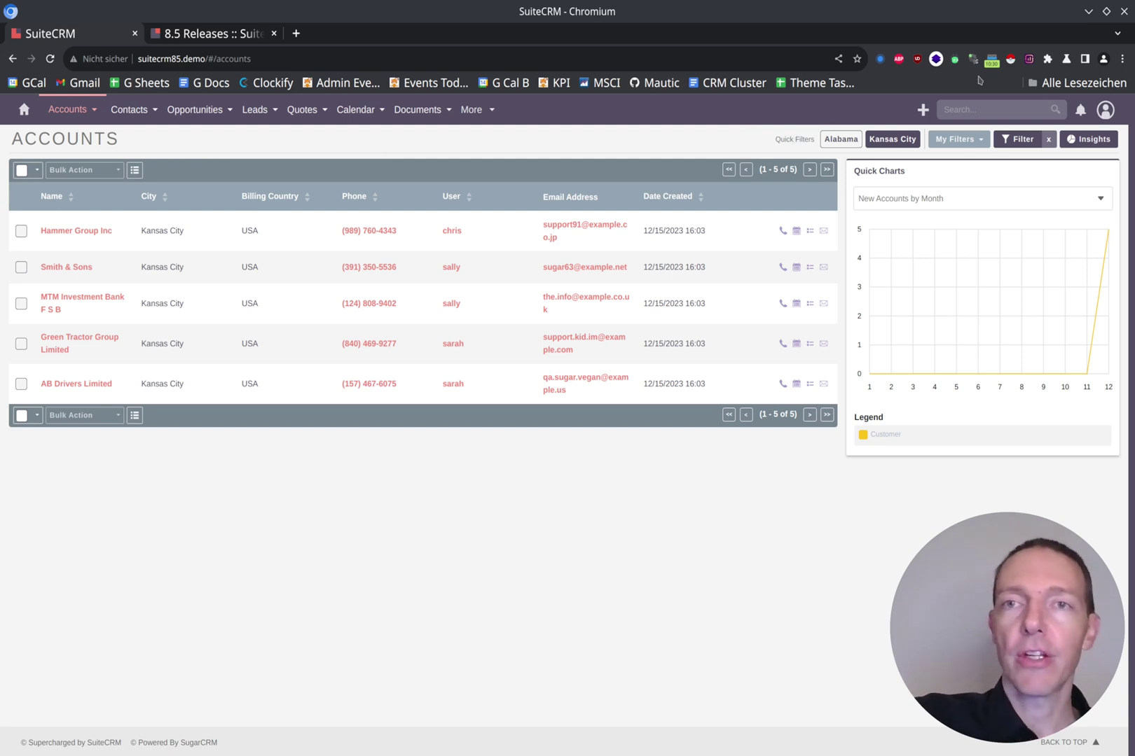
Step: Toggle between the Alabama and Kansas City quick filters, then switch Kansas City off
{"action": "left_click", "coordinate": [840, 140]}
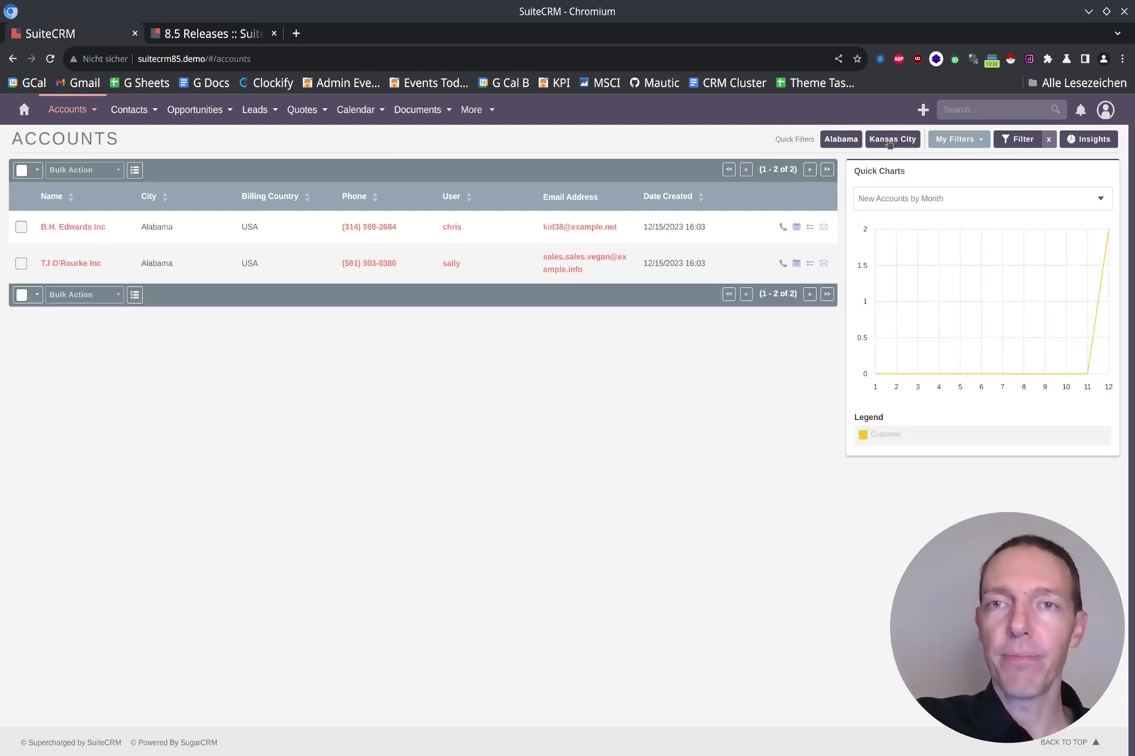
{"action": "left_click", "coordinate": [889, 140]}
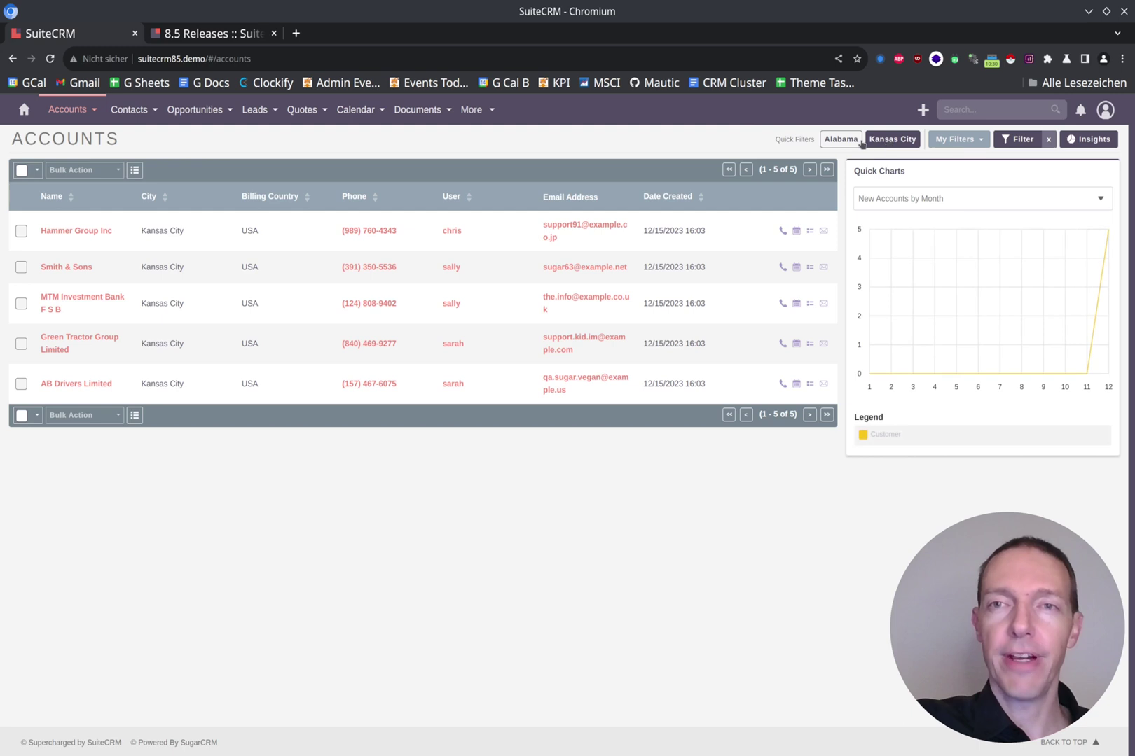
{"action": "left_click", "coordinate": [851, 140]}
{"action": "left_click", "coordinate": [884, 144]}
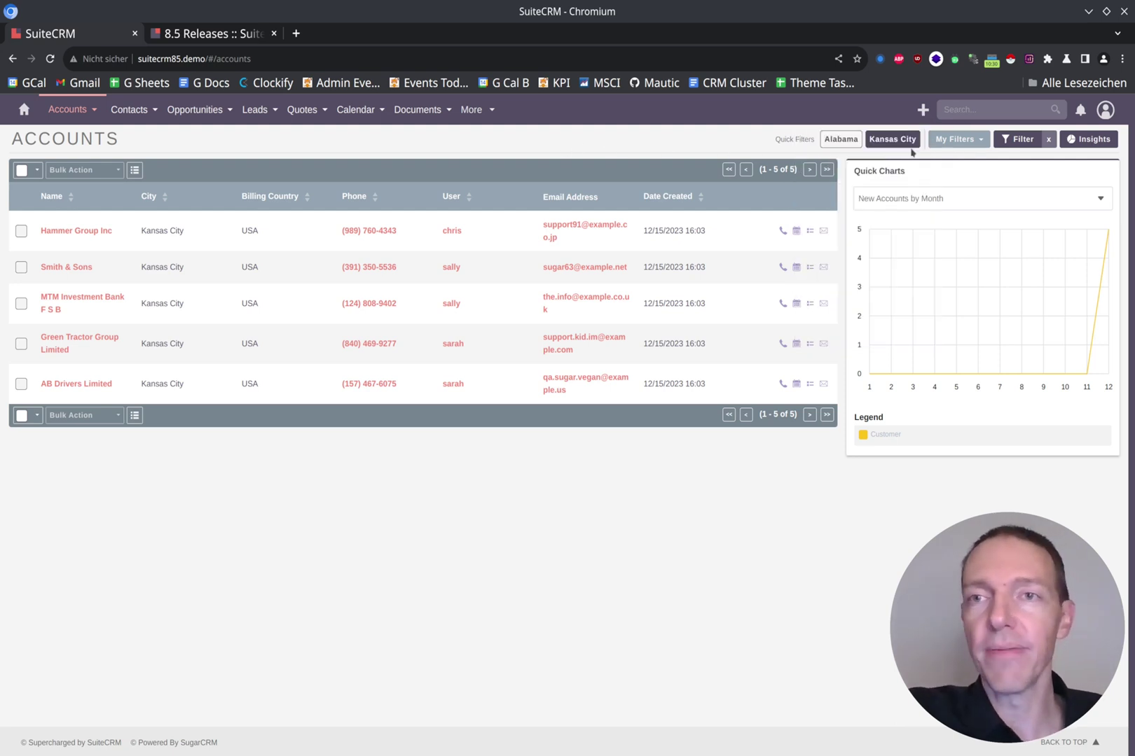
{"action": "left_click", "coordinate": [983, 143]}
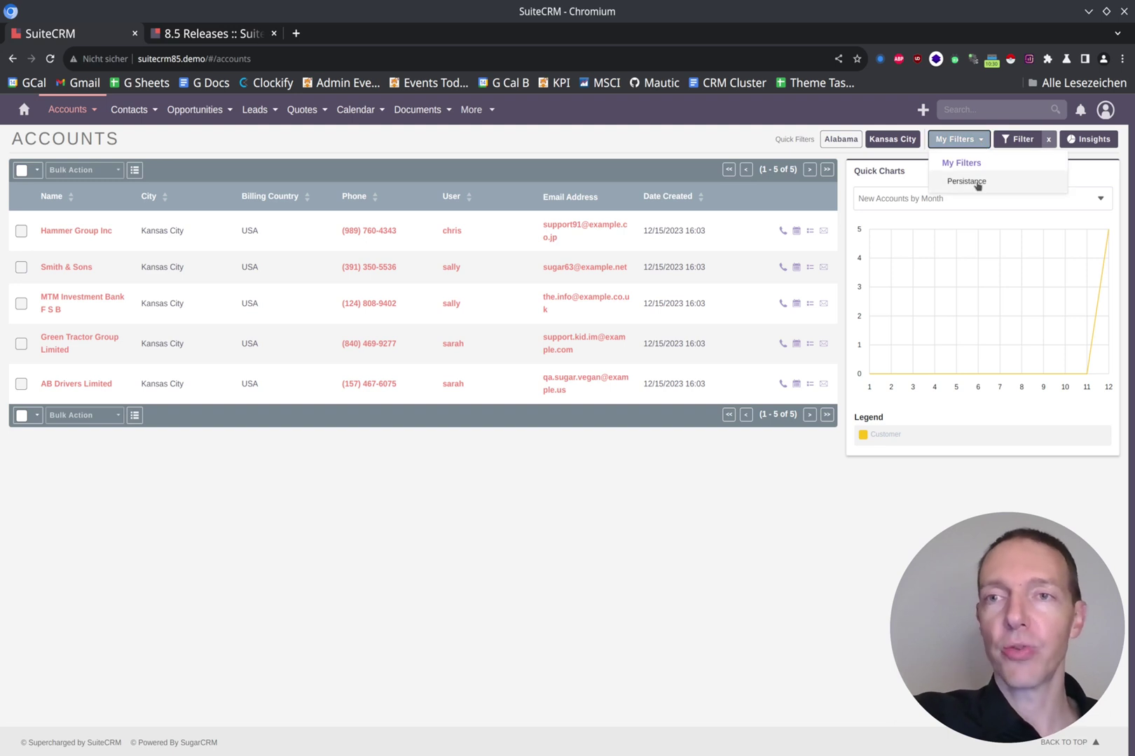
{"action": "left_click", "coordinate": [725, 141]}
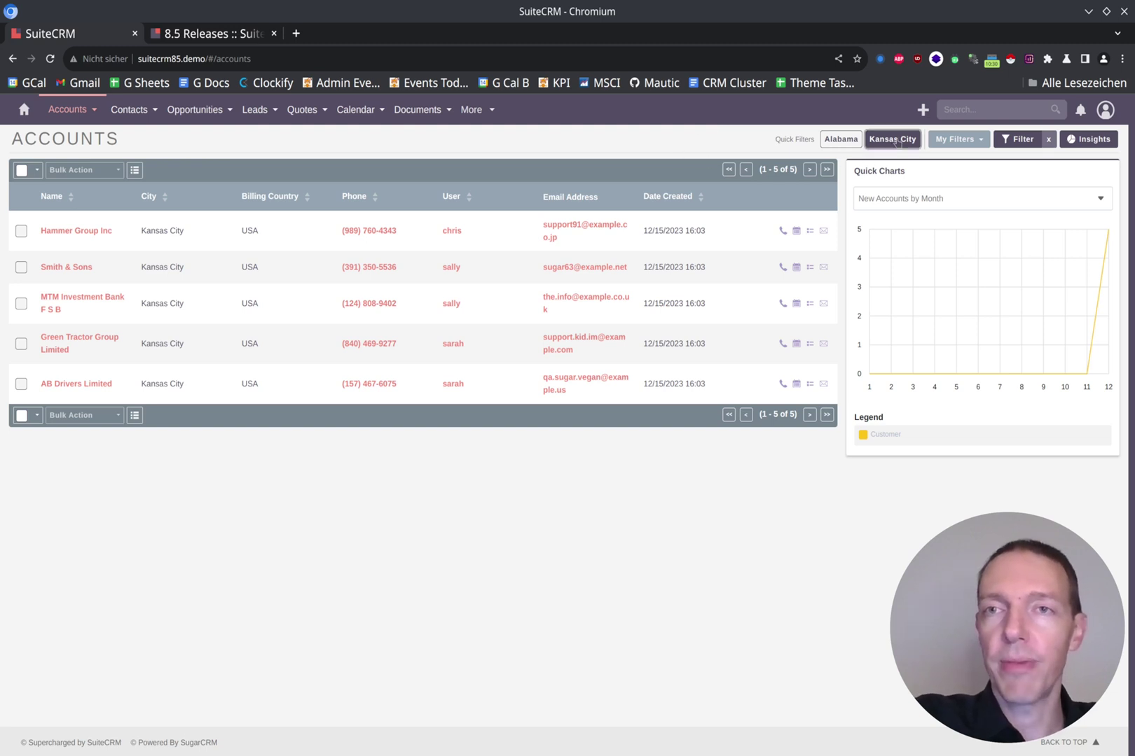
{"action": "left_click", "coordinate": [897, 141]}
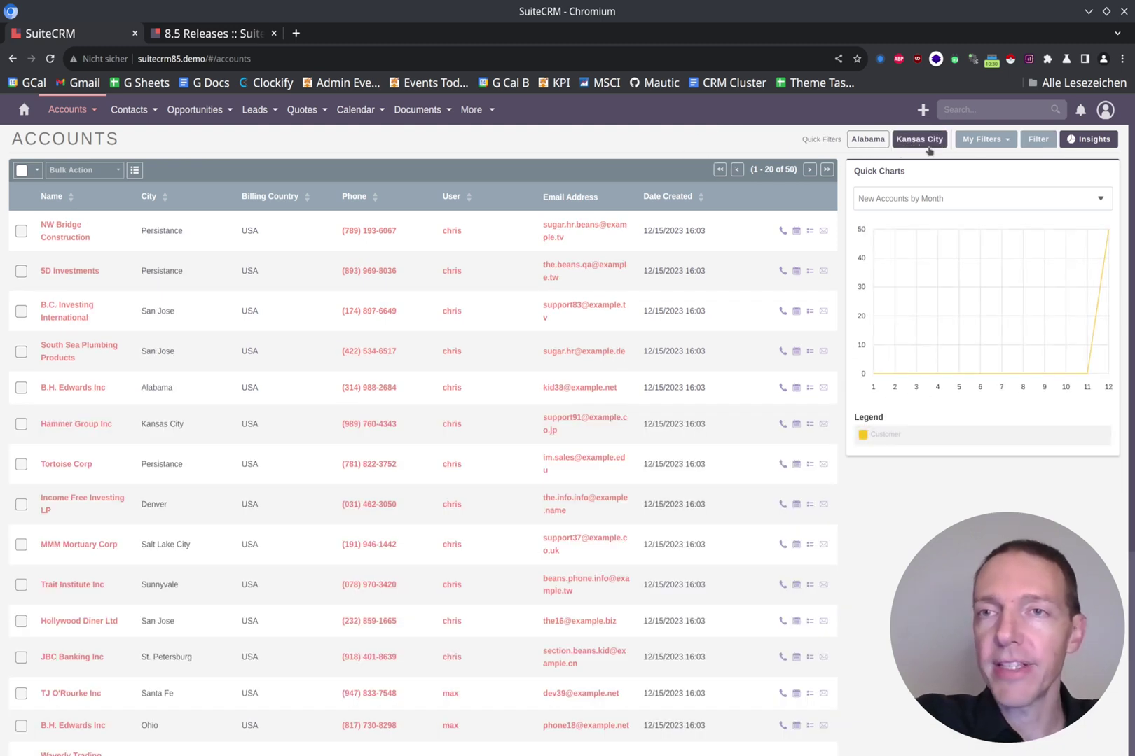
Step: Load the Kansas City filter in the filter form, delete it and confirm with Proceed
{"action": "left_click", "coordinate": [1035, 141]}
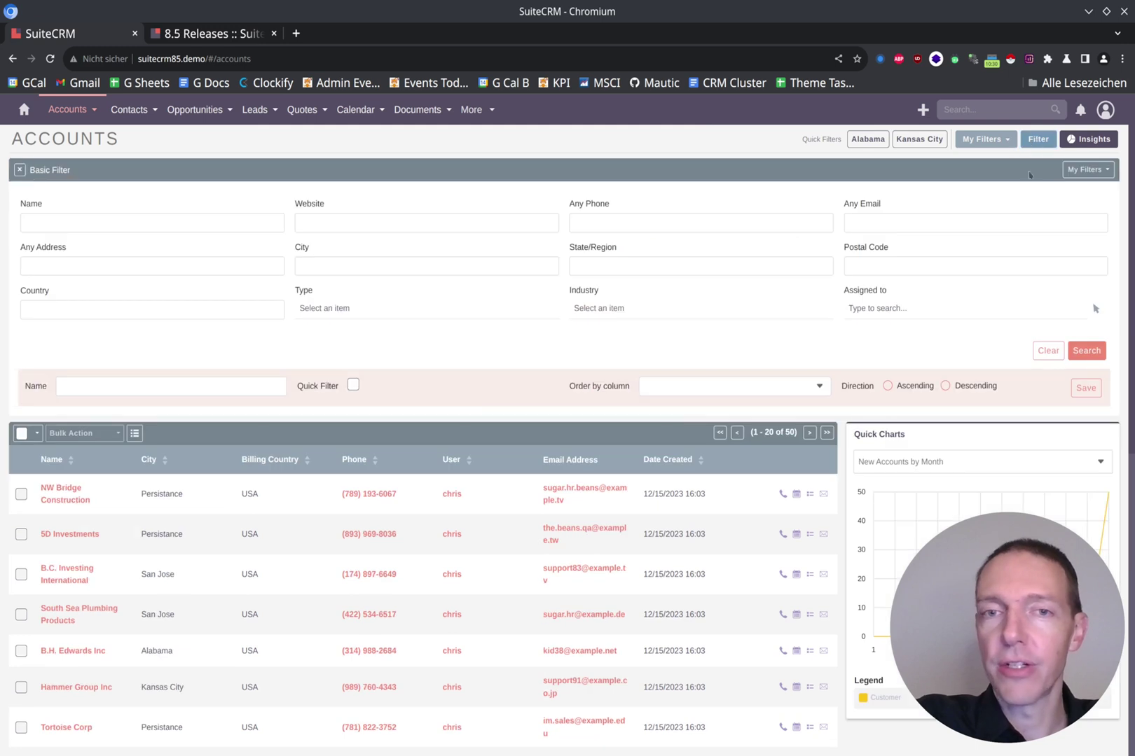
{"action": "left_click", "coordinate": [918, 143]}
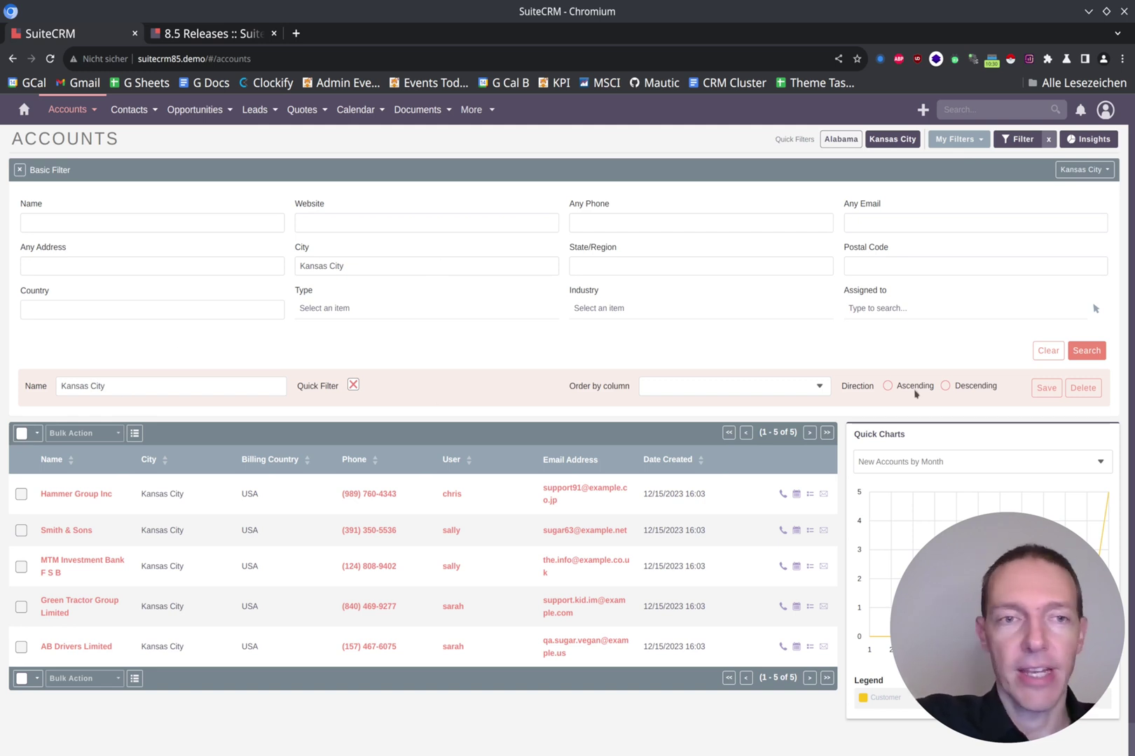
{"action": "left_click", "coordinate": [1085, 391]}
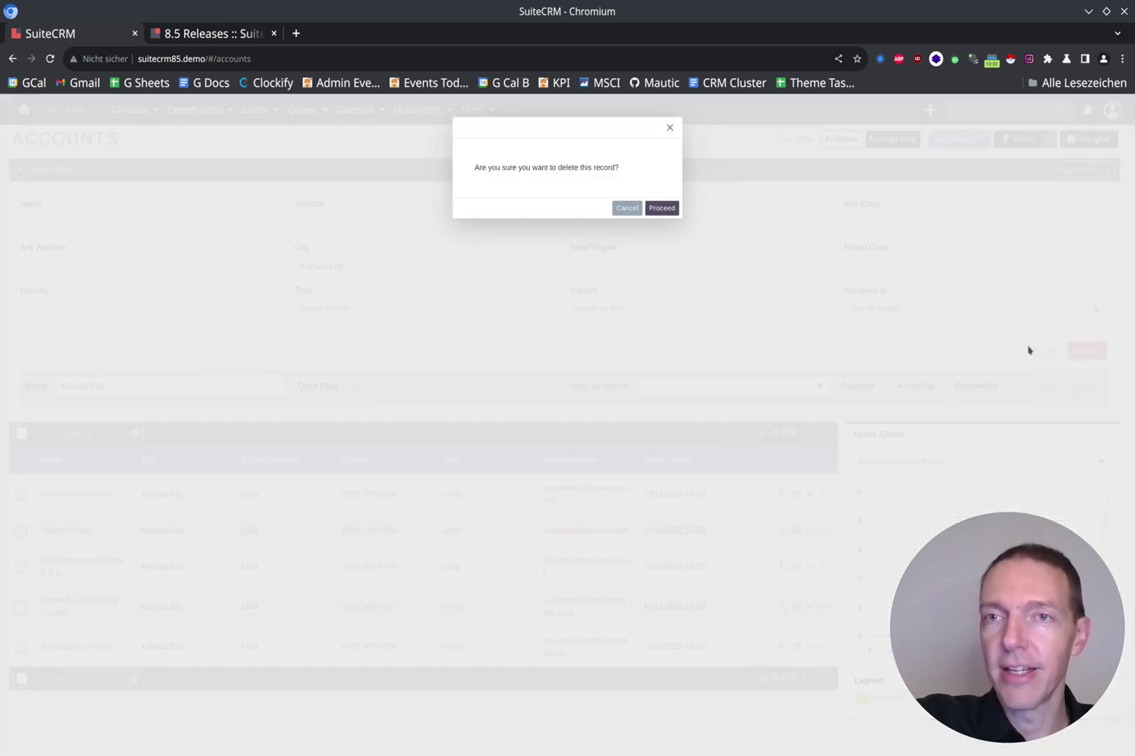
{"action": "left_click", "coordinate": [678, 228]}
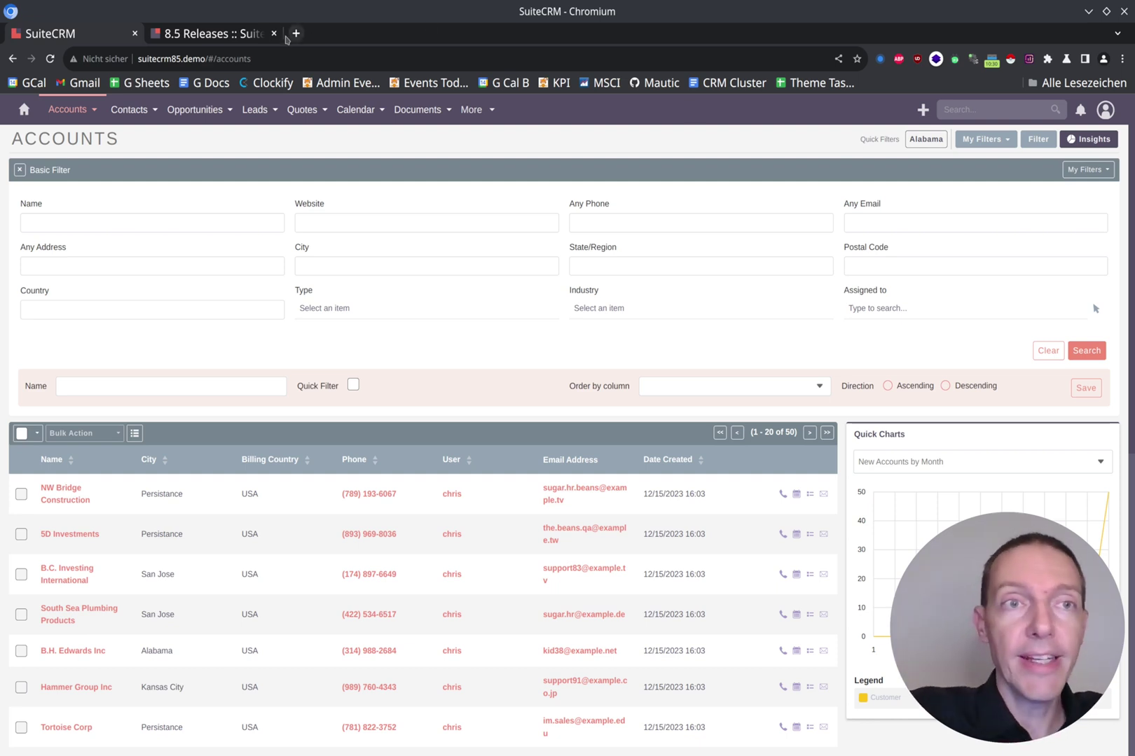
{"action": "left_click", "coordinate": [251, 35]}
{"action": "scroll", "coordinate": [352, 383], "scroll_direction": "down", "scroll_amount": 7}
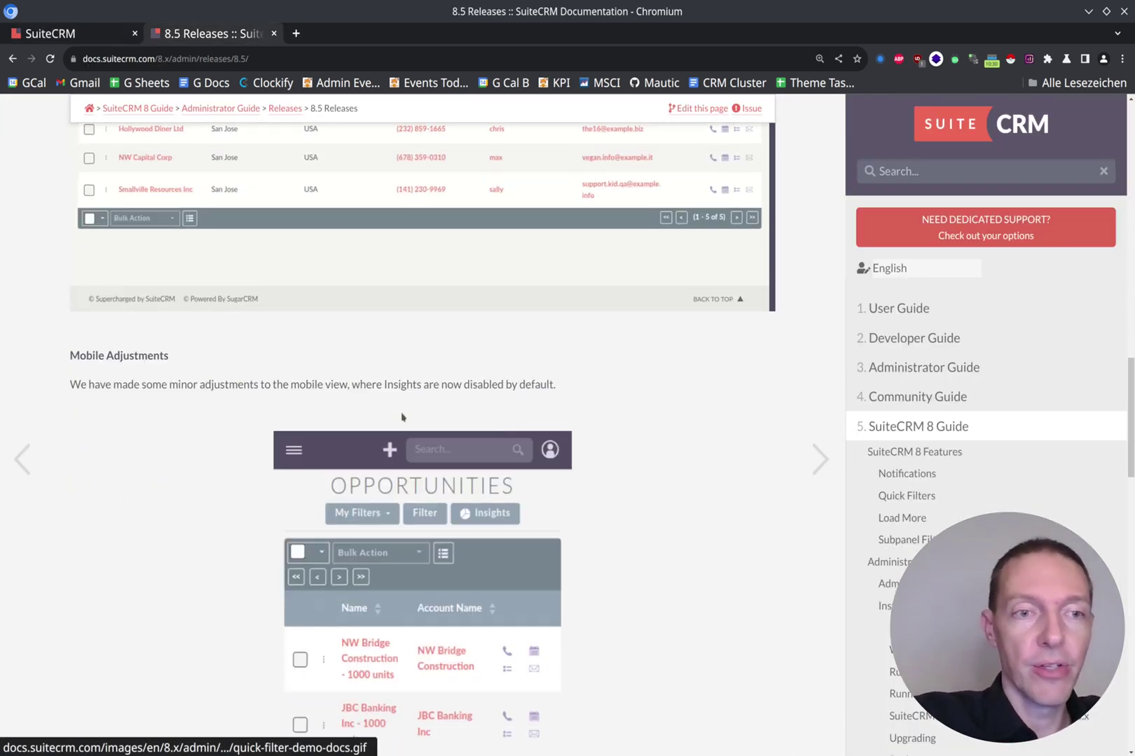
{"action": "scroll", "coordinate": [352, 383], "scroll_direction": "down", "scroll_amount": 2}
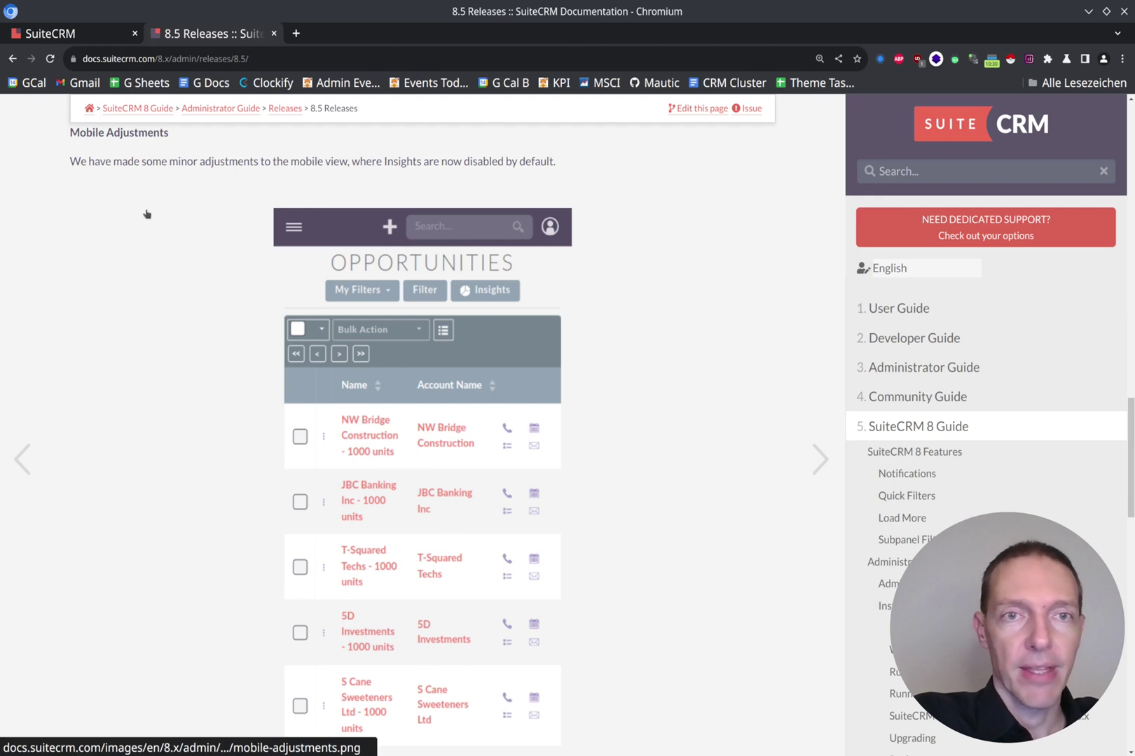
{"action": "left_click_drag", "start_coordinate": [381, 162], "coordinate": [498, 163]}
{"action": "left_click", "coordinate": [273, 175]}
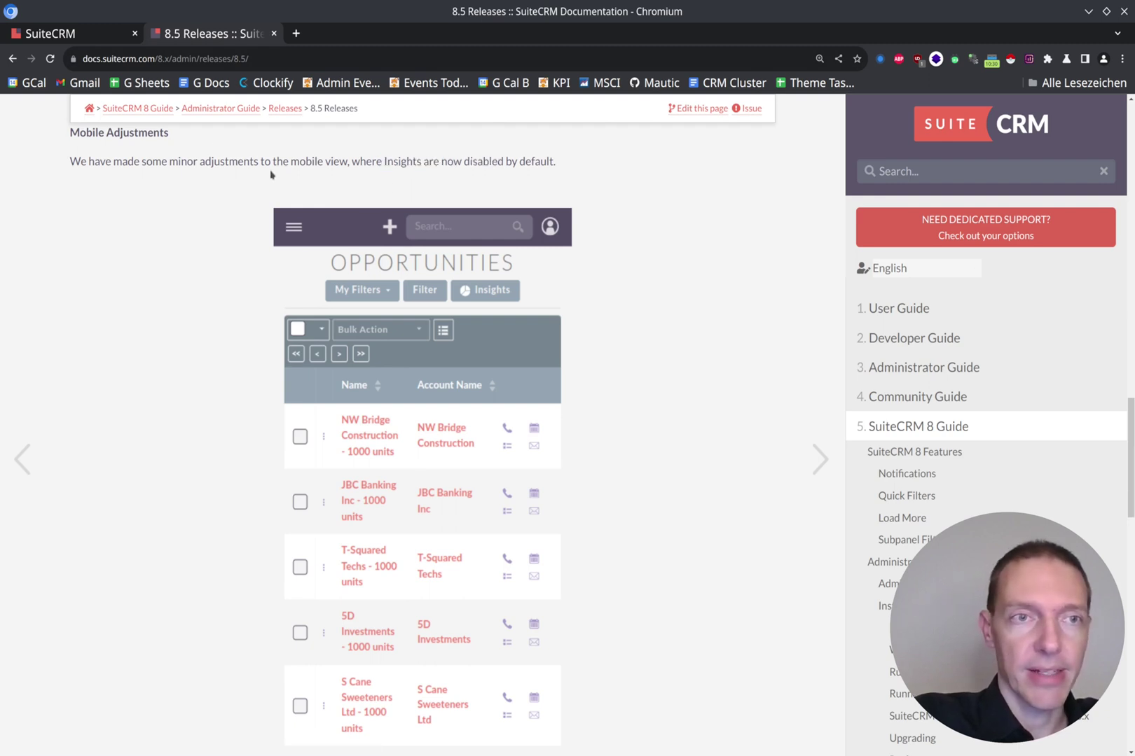
{"action": "left_click", "coordinate": [80, 37]}
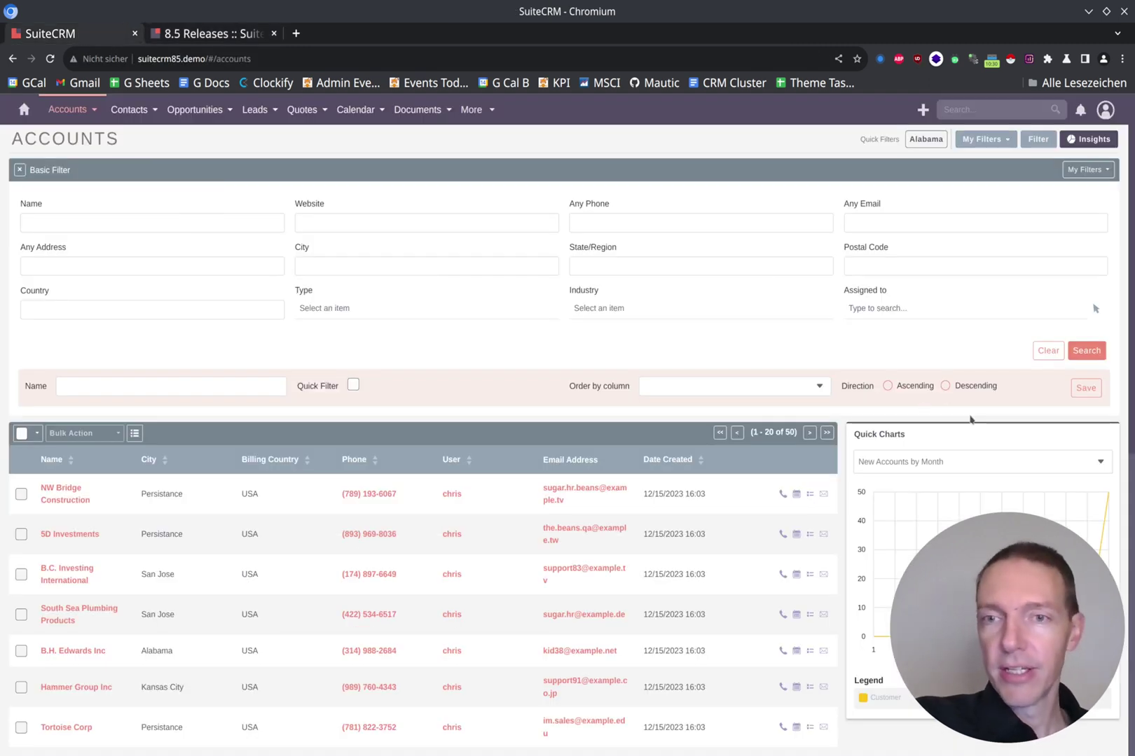
Step: Hide and reshow the Quick Charts insights, then close the filter form
{"action": "left_click", "coordinate": [1101, 140]}
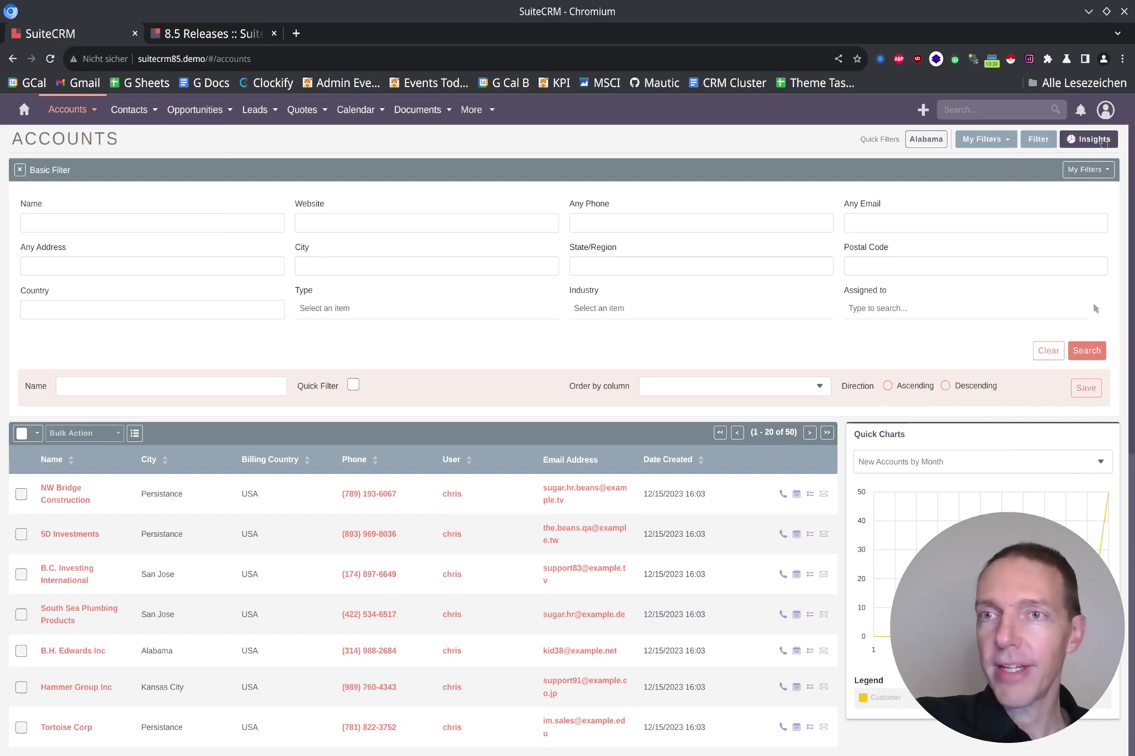
{"action": "left_click", "coordinate": [1101, 140]}
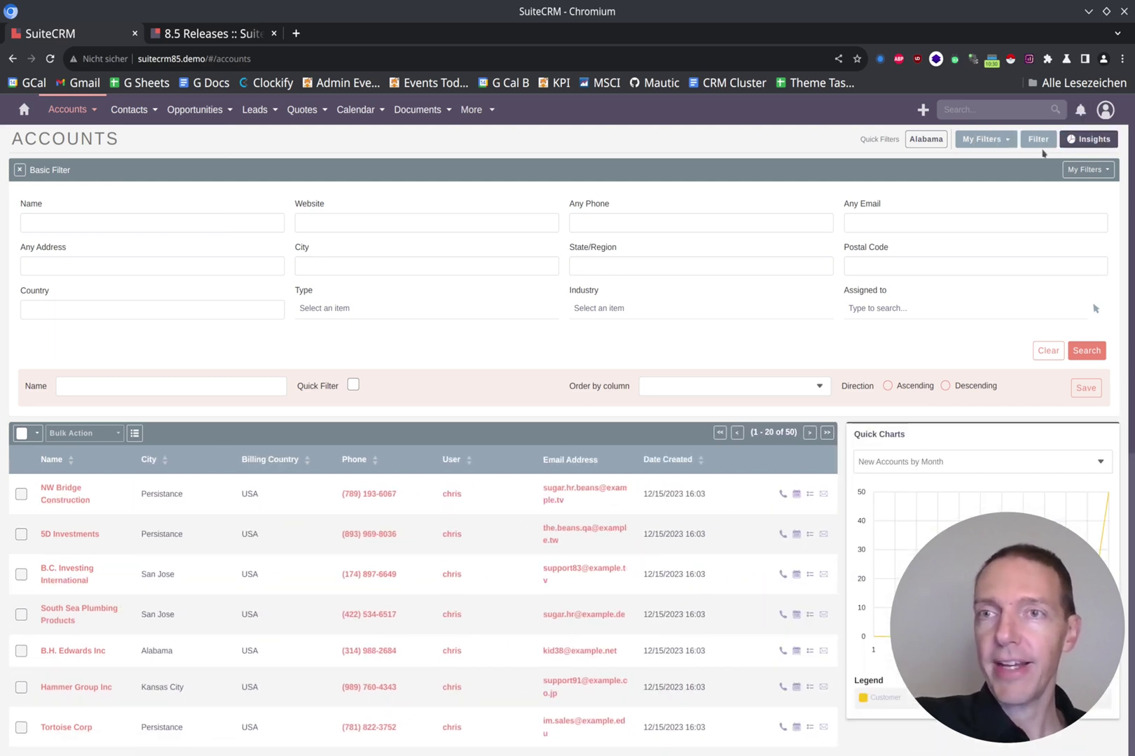
{"action": "left_click", "coordinate": [1036, 140]}
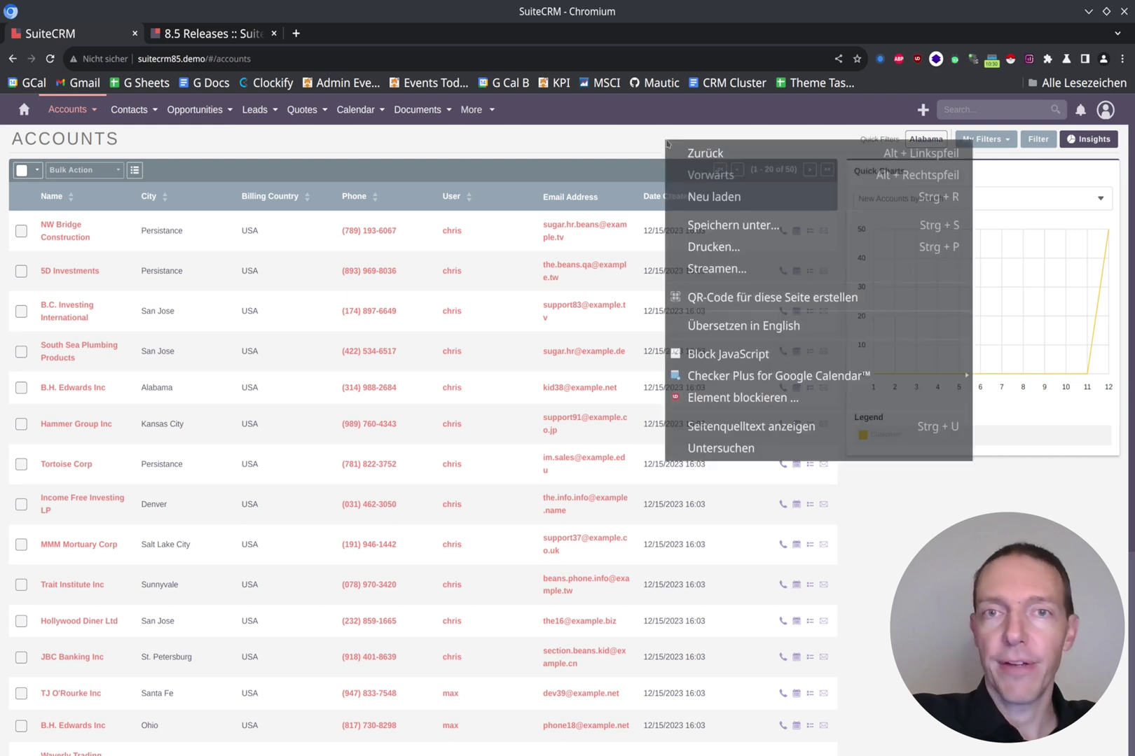
Step: Preview Accounts as iPhone 12 Pro in developer tools, taller, checking Insights charts then the list
{"action": "right_click", "coordinate": [664, 139]}
{"action": "left_click", "coordinate": [755, 448]}
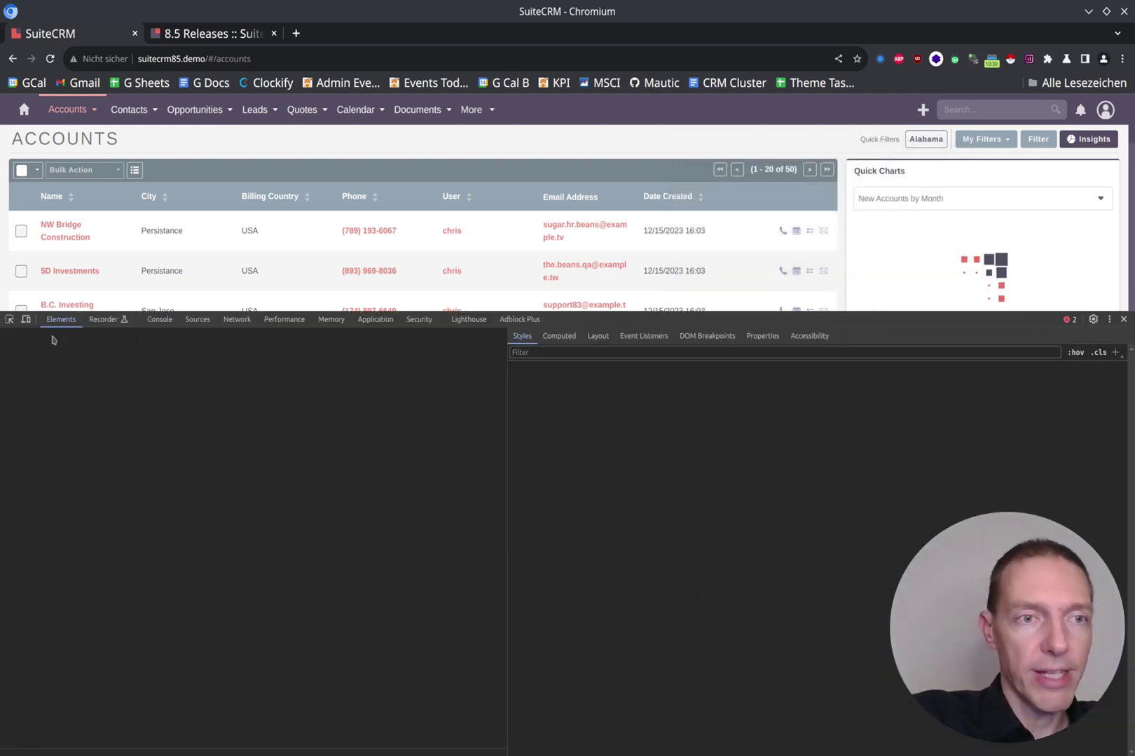
{"action": "left_click", "coordinate": [26, 319]}
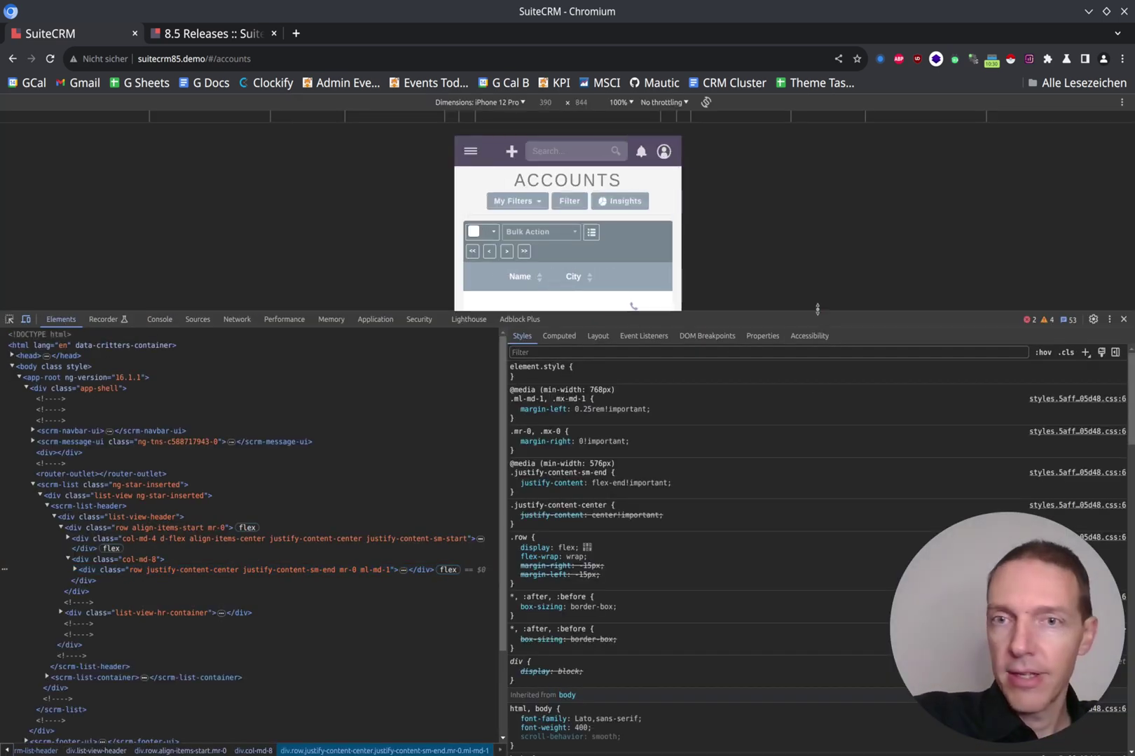
{"action": "left_click_drag", "start_coordinate": [812, 311], "coordinate": [812, 650]}
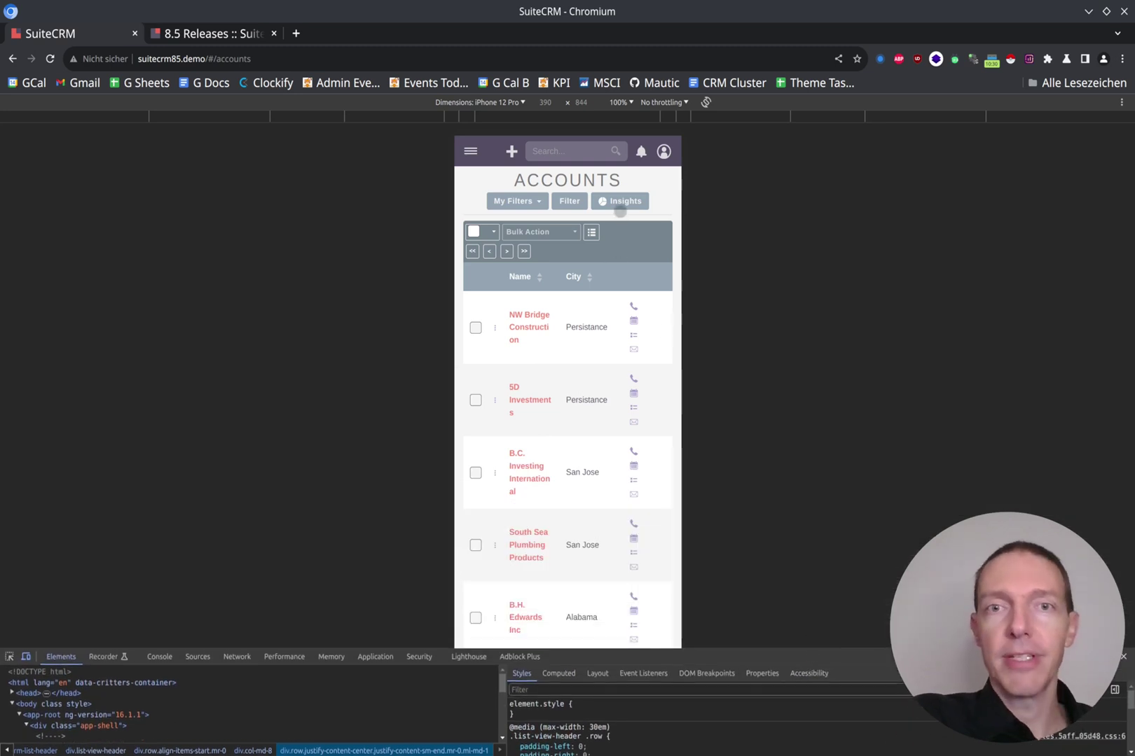
{"action": "left_click", "coordinate": [621, 204]}
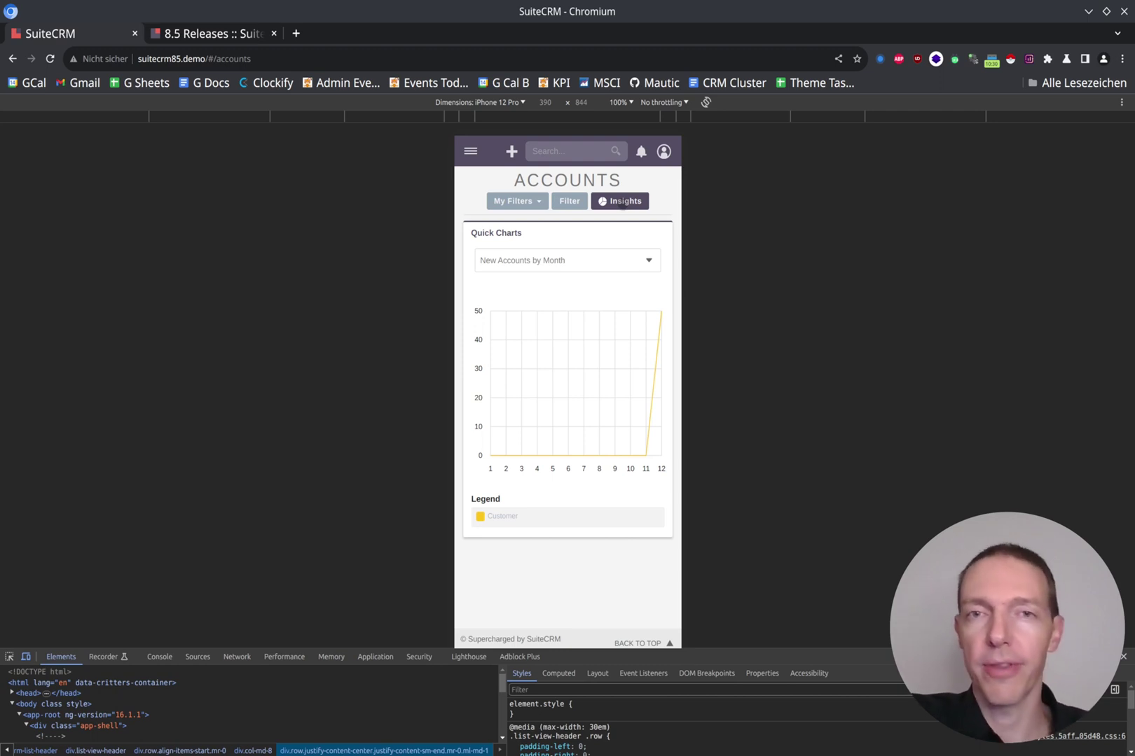
{"action": "left_click", "coordinate": [622, 203]}
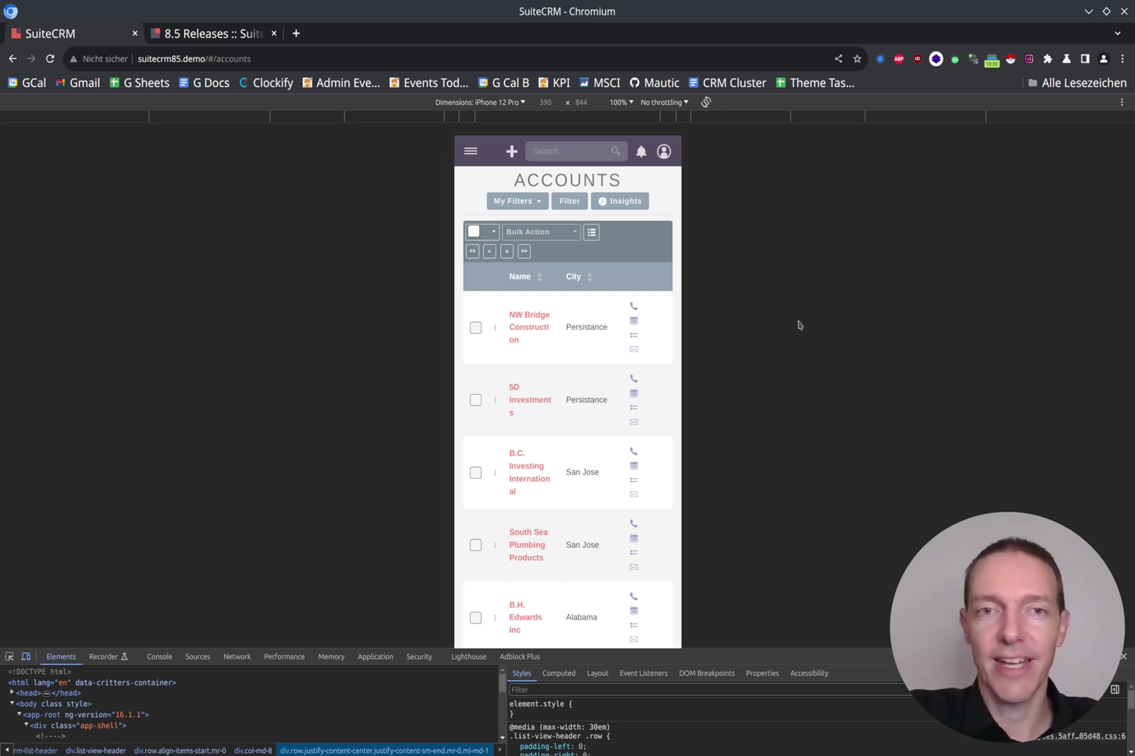
Step: Read the 8.5 release notes' mobile Insights section to Community, then return to the SuiteCRM tab
{"action": "key", "text": "ctrl+Tab"}
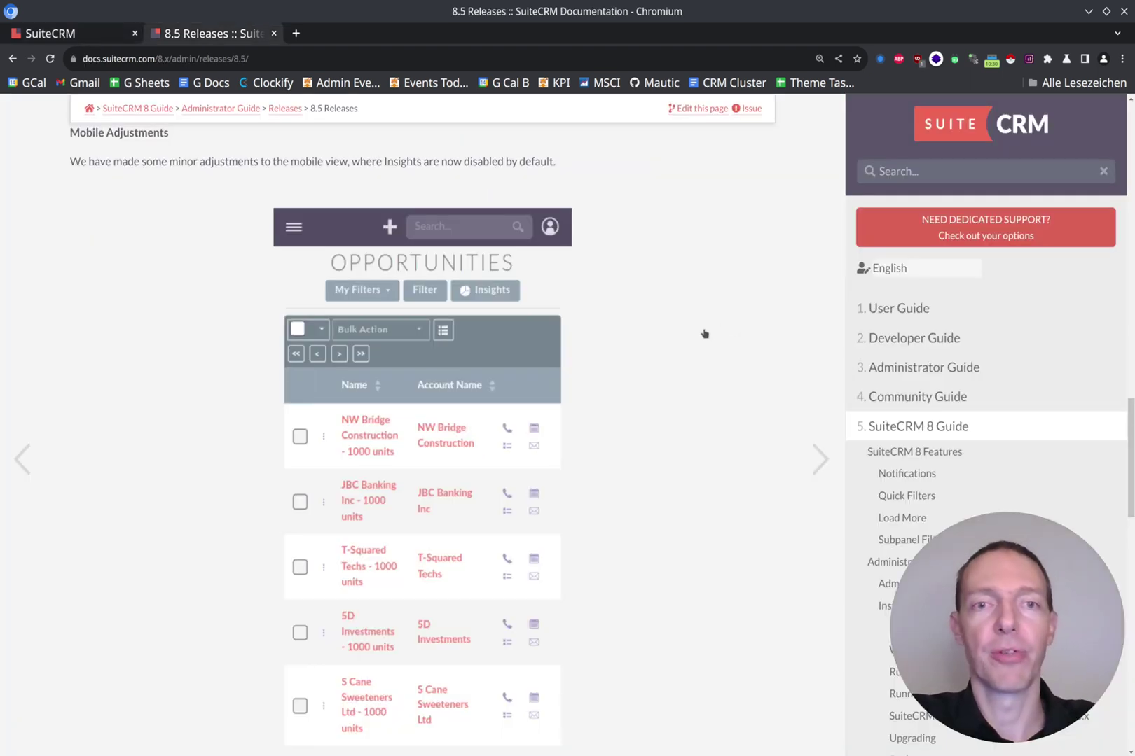
{"action": "scroll", "coordinate": [664, 337], "scroll_direction": "down", "scroll_amount": 5}
{"action": "scroll", "coordinate": [664, 338], "scroll_direction": "down", "scroll_amount": 3}
{"action": "scroll", "coordinate": [664, 339], "scroll_direction": "up", "scroll_amount": 2}
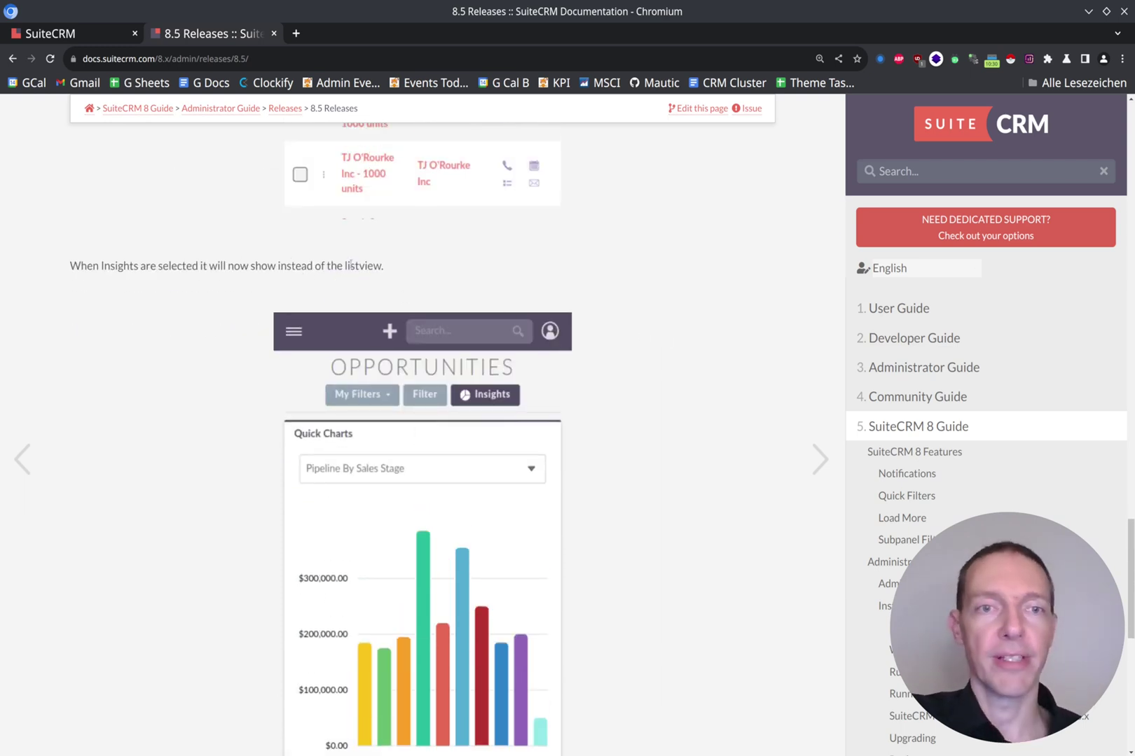
{"action": "scroll", "coordinate": [458, 284], "scroll_direction": "down", "scroll_amount": 9}
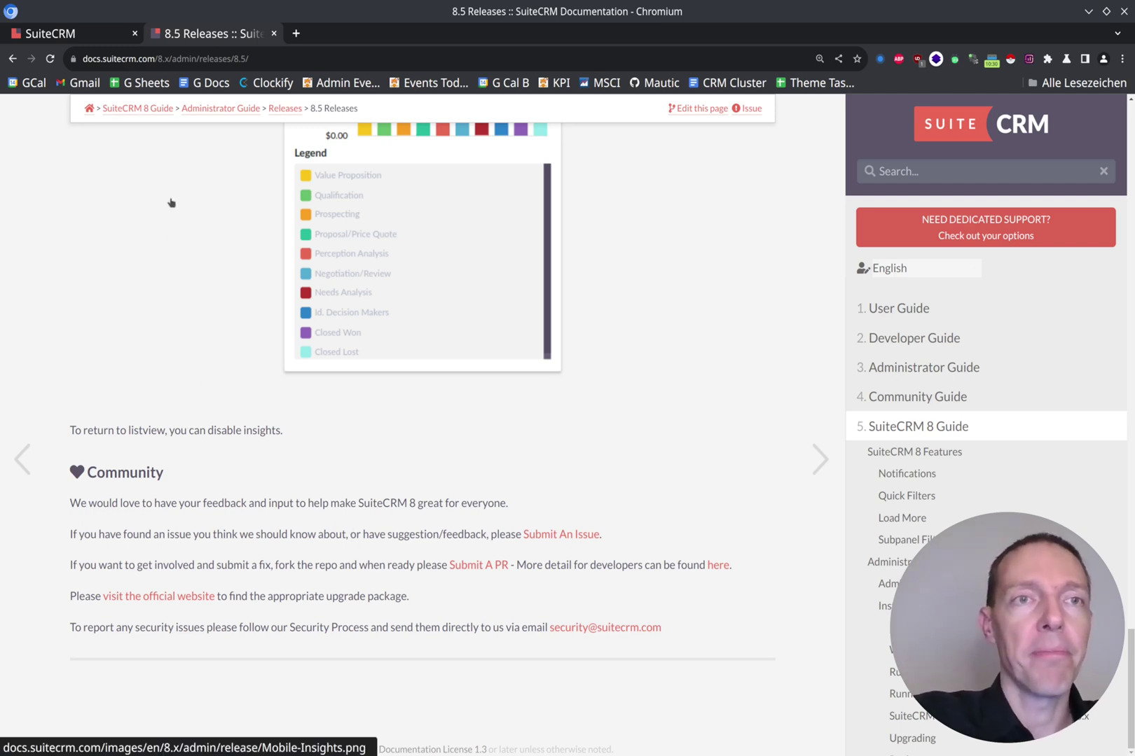
{"action": "left_click", "coordinate": [87, 33]}
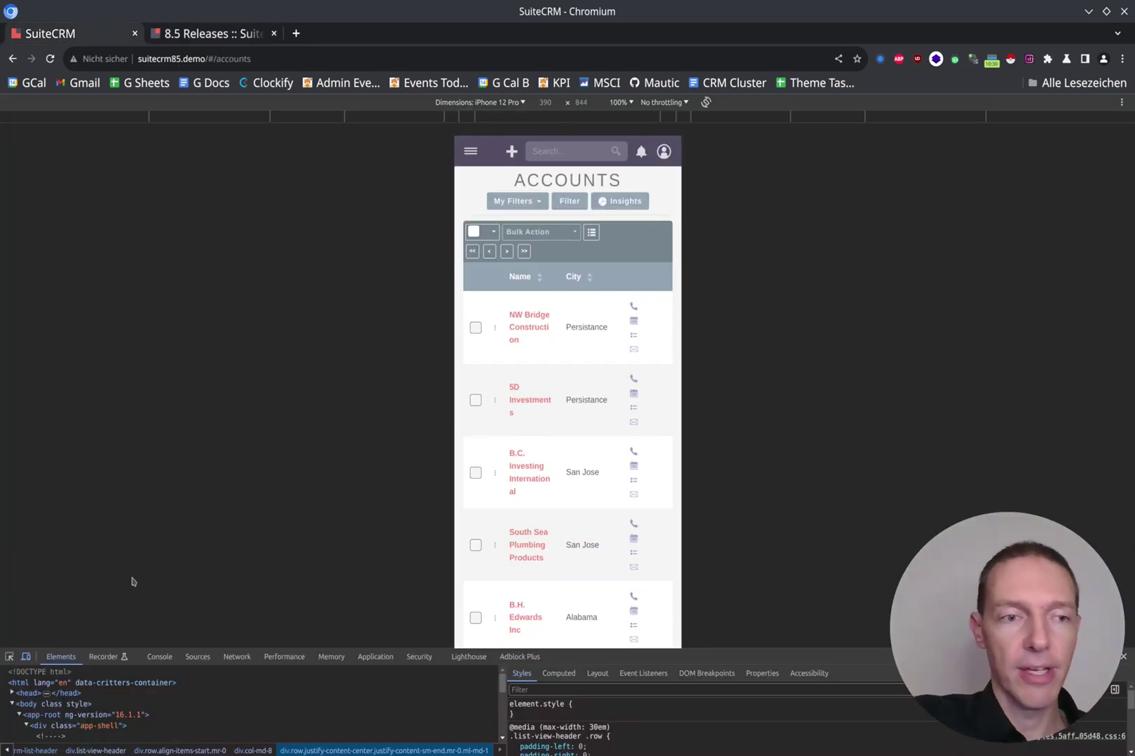
Step: Close DevTools for the desktop layout and apply the saved Alabama quick filter, showing 2 accounts
{"action": "key", "text": "F12"}
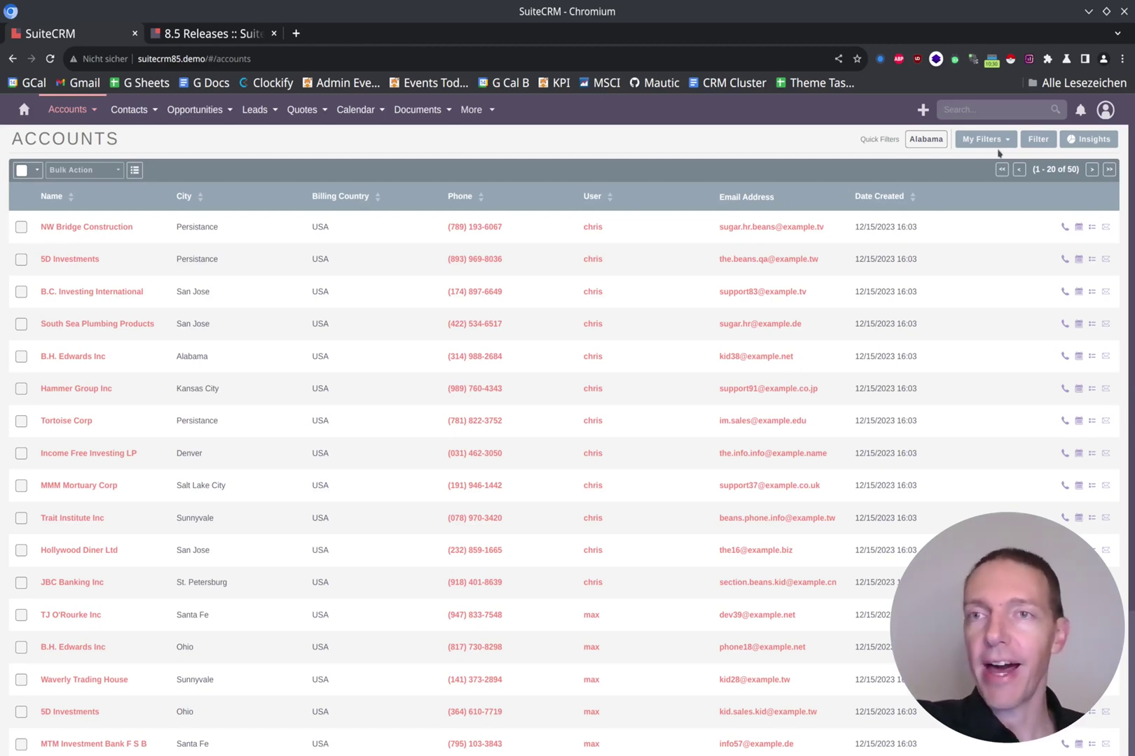
{"action": "left_click", "coordinate": [1008, 144]}
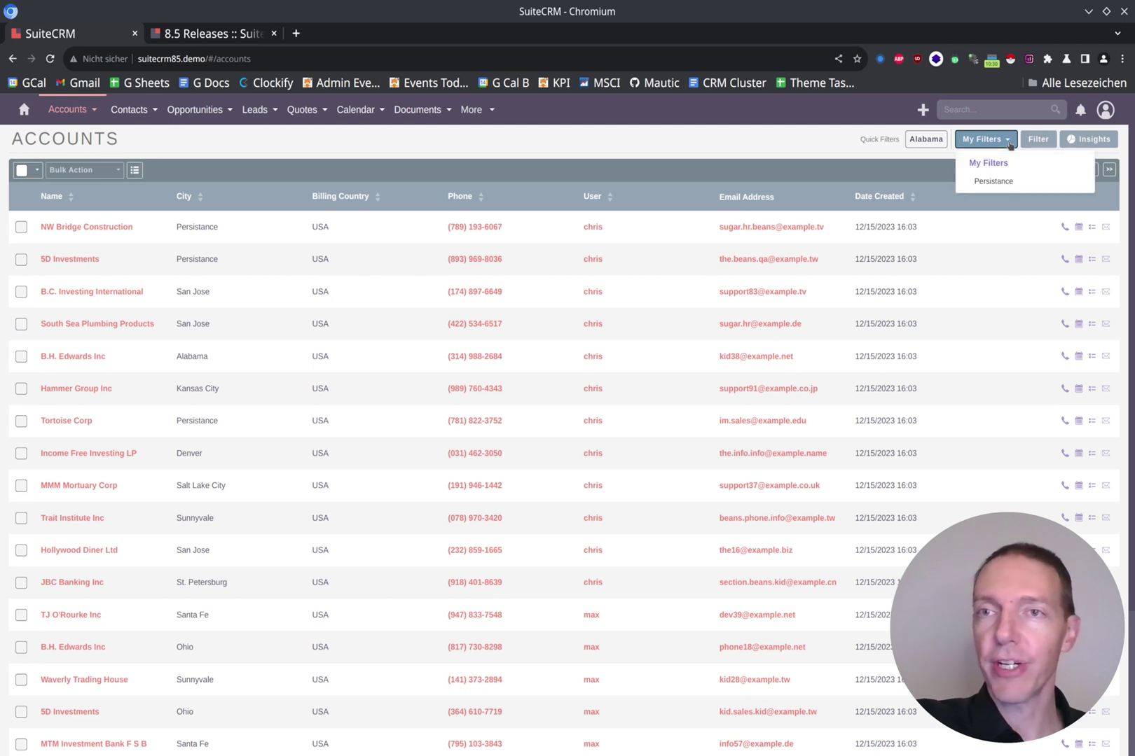
{"action": "left_click", "coordinate": [1037, 139]}
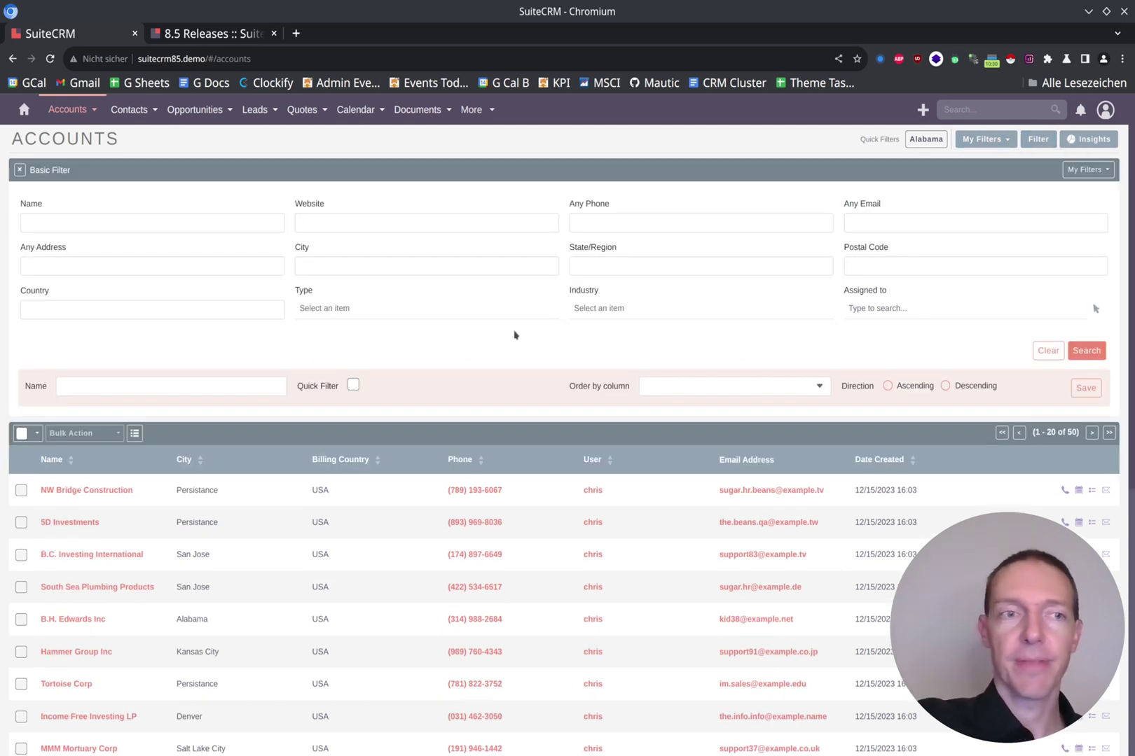
{"action": "left_click", "coordinate": [926, 139]}
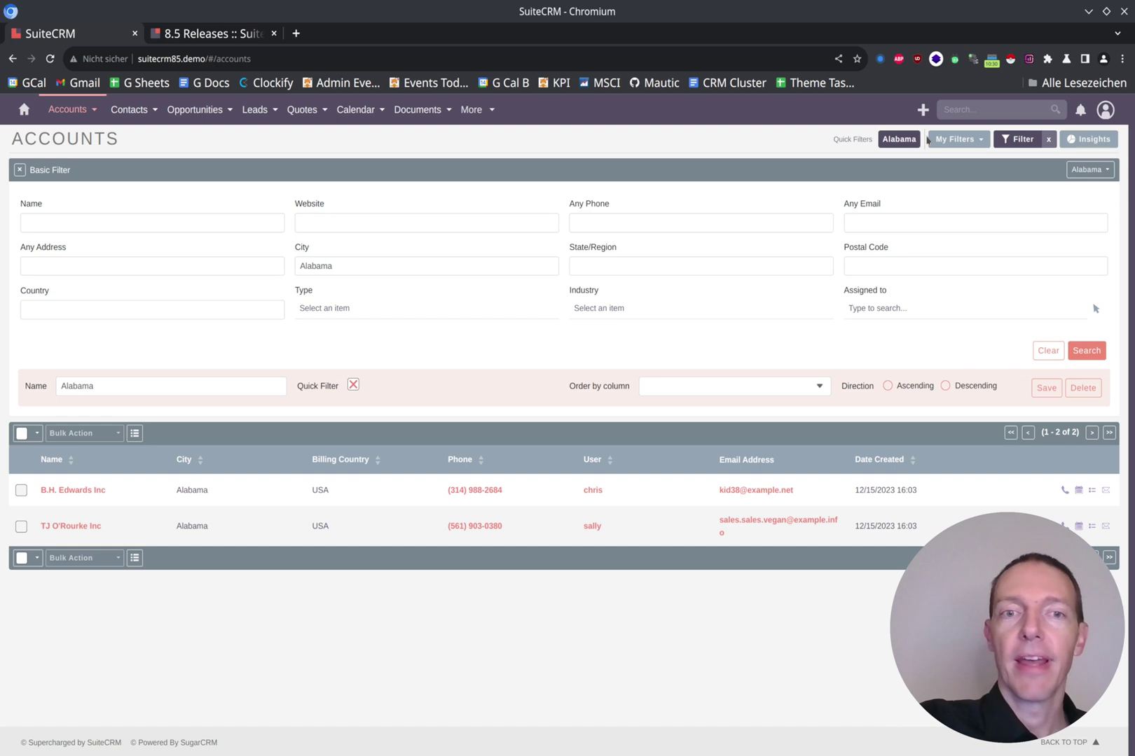